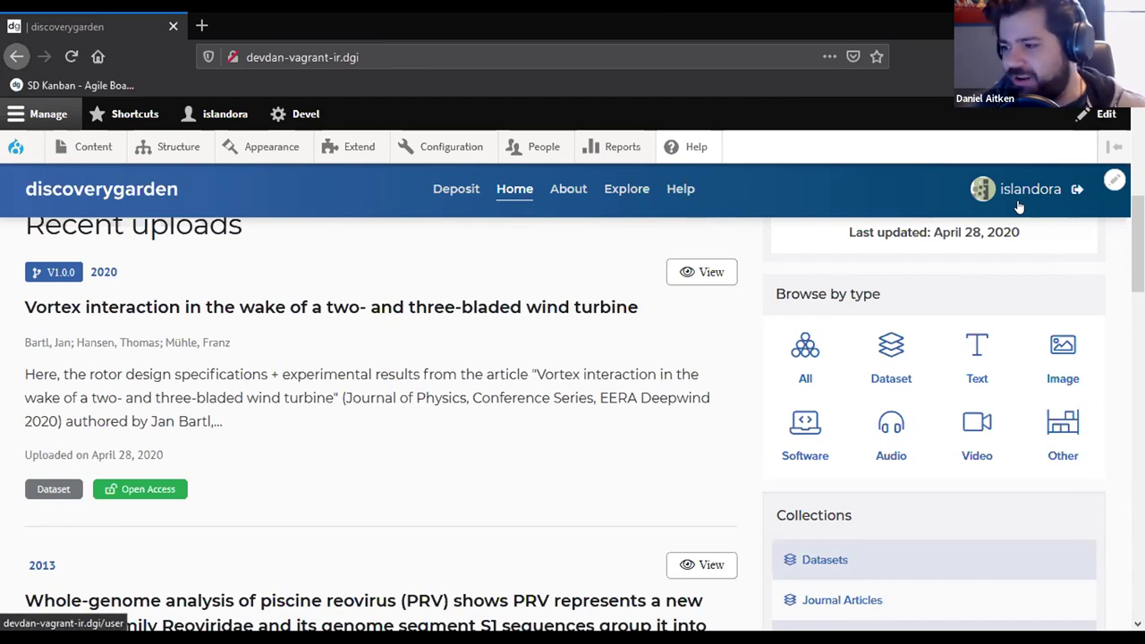
Look over the repository home page, including recent uploads and collections, and start a new research output deposit
scroll(652, 480, "down", 4)
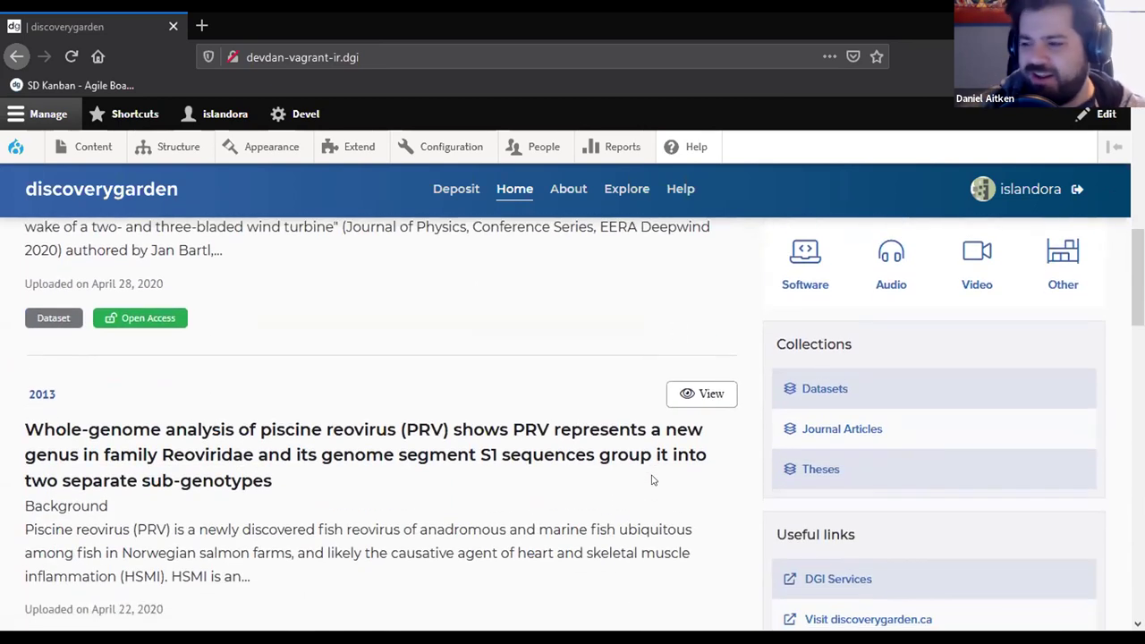
scroll(651, 441, "down", 2)
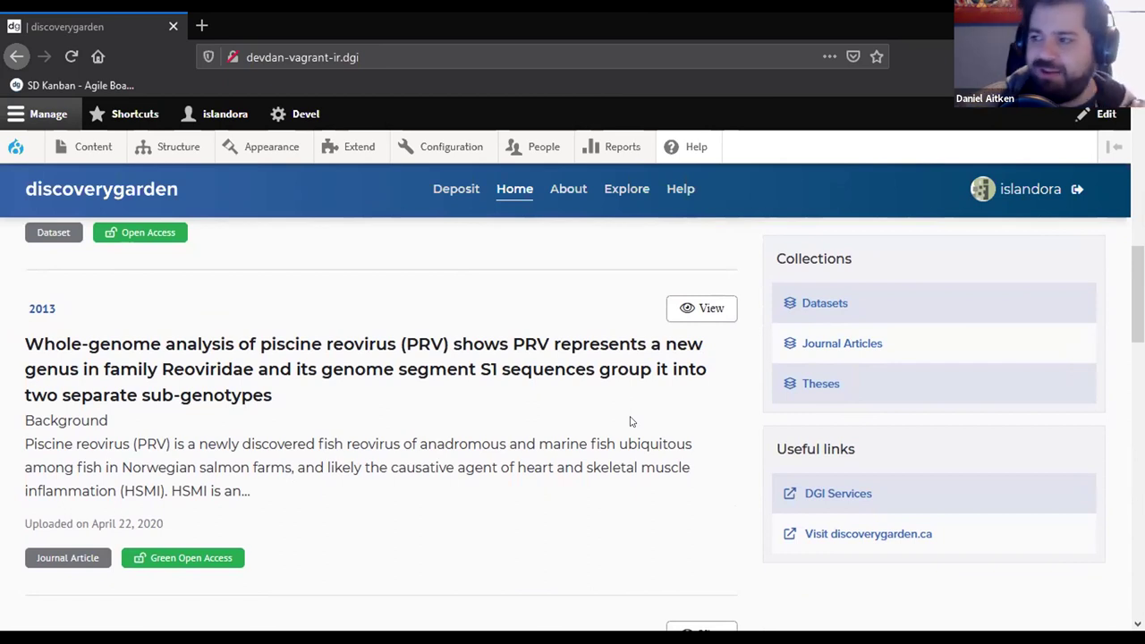
scroll(621, 452, "up", 10)
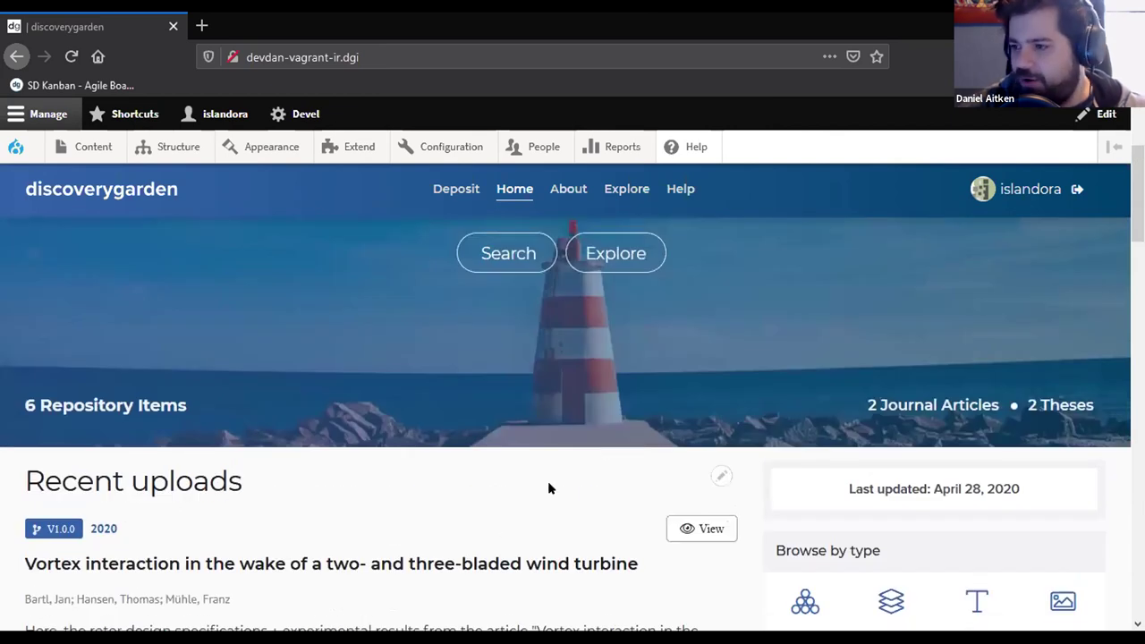
scroll(552, 487, "up", 2)
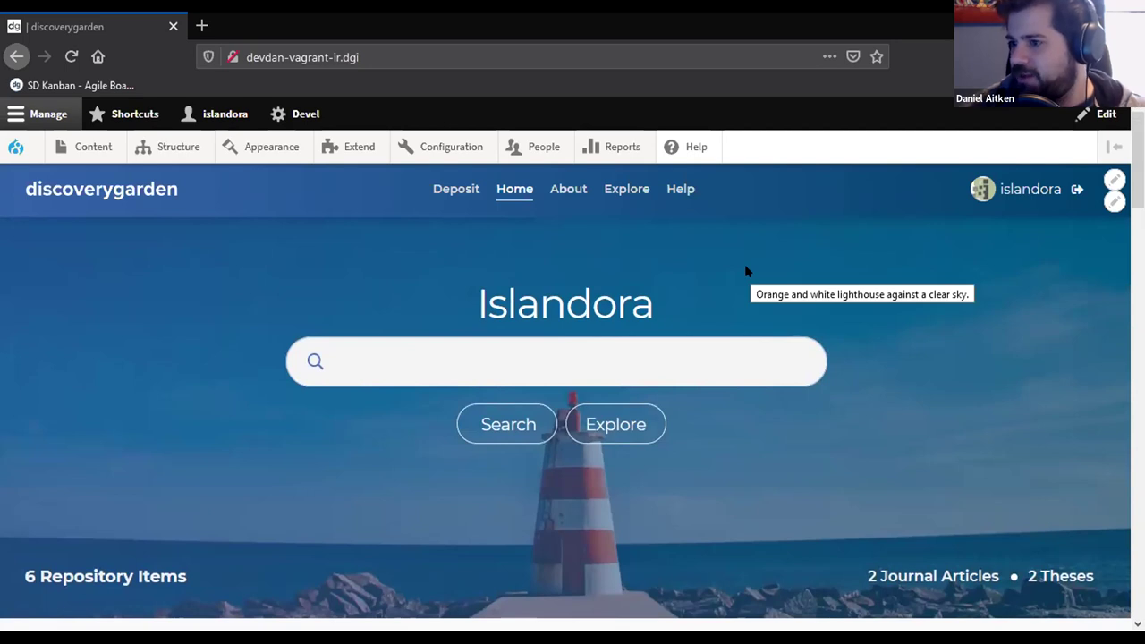
left_click(441, 199)
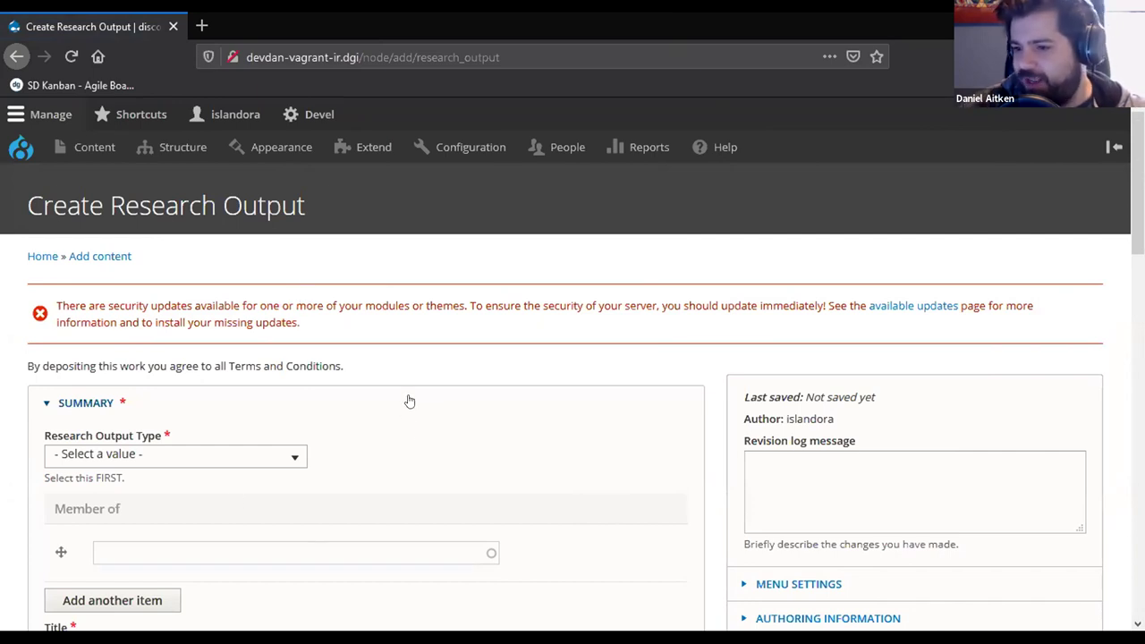
Review the available research output types in the deposit form without choosing one
scroll(514, 390, "down", 2)
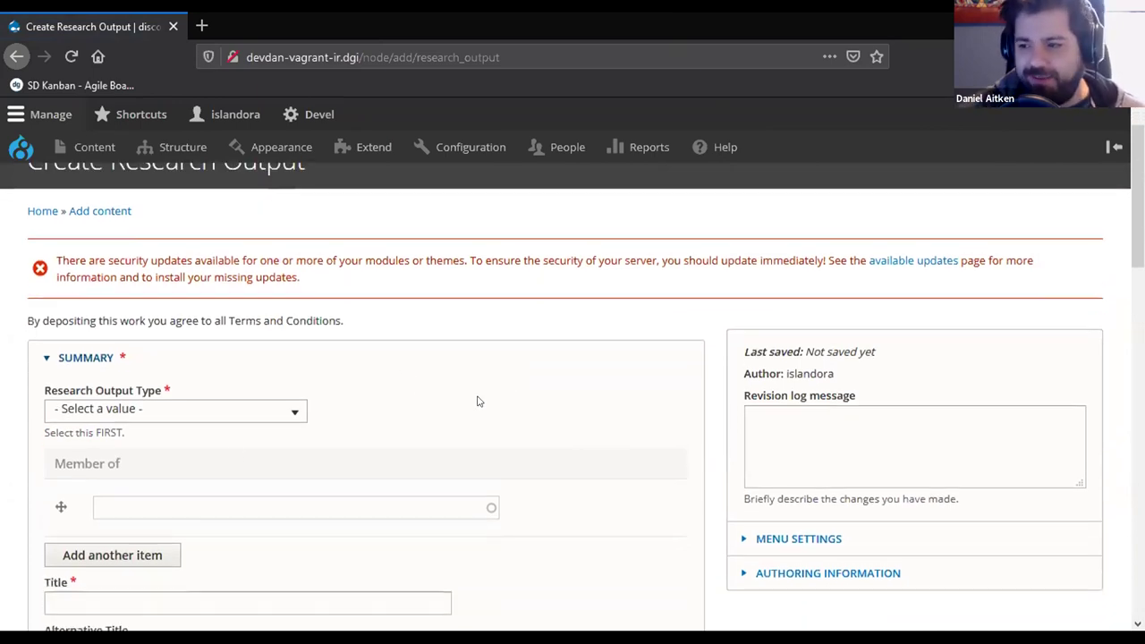
left_click(286, 373)
scroll(248, 217, "down", 1)
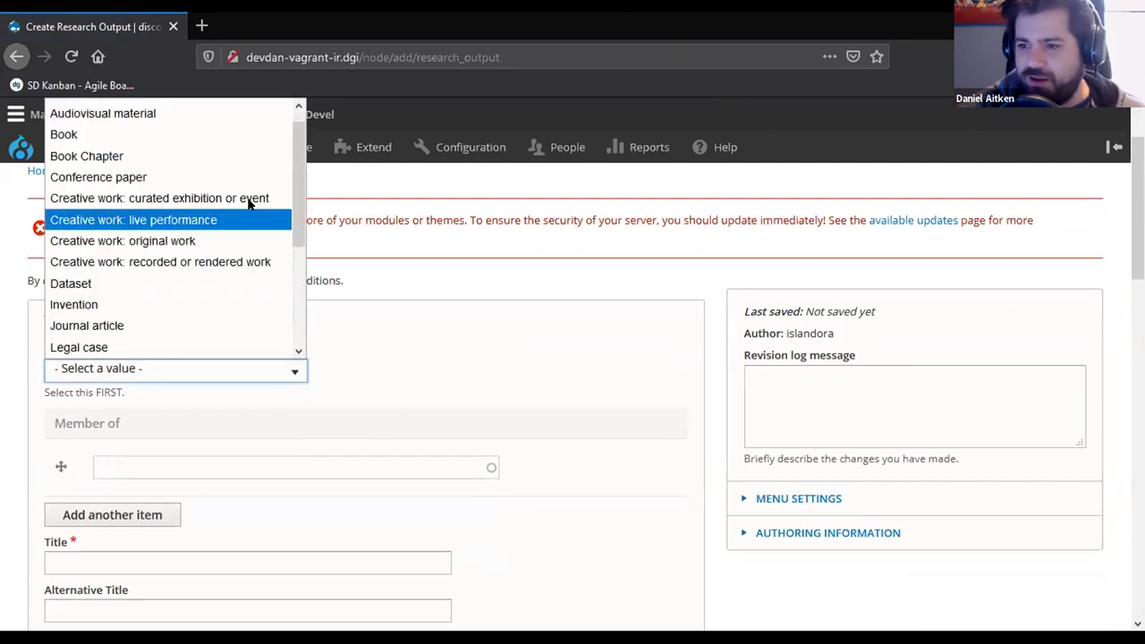
scroll(222, 231, "down", 1)
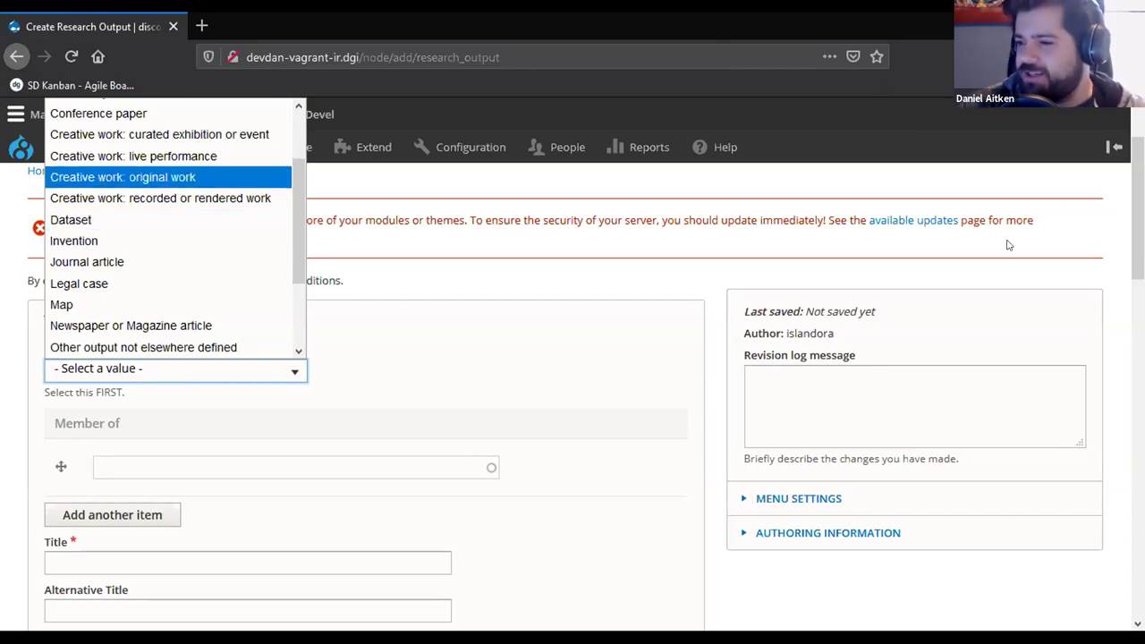
left_click(528, 277)
Expand the Dataset Details and Creative Work Details sections of the deposit form and review their fields
scroll(529, 290, "down", 10)
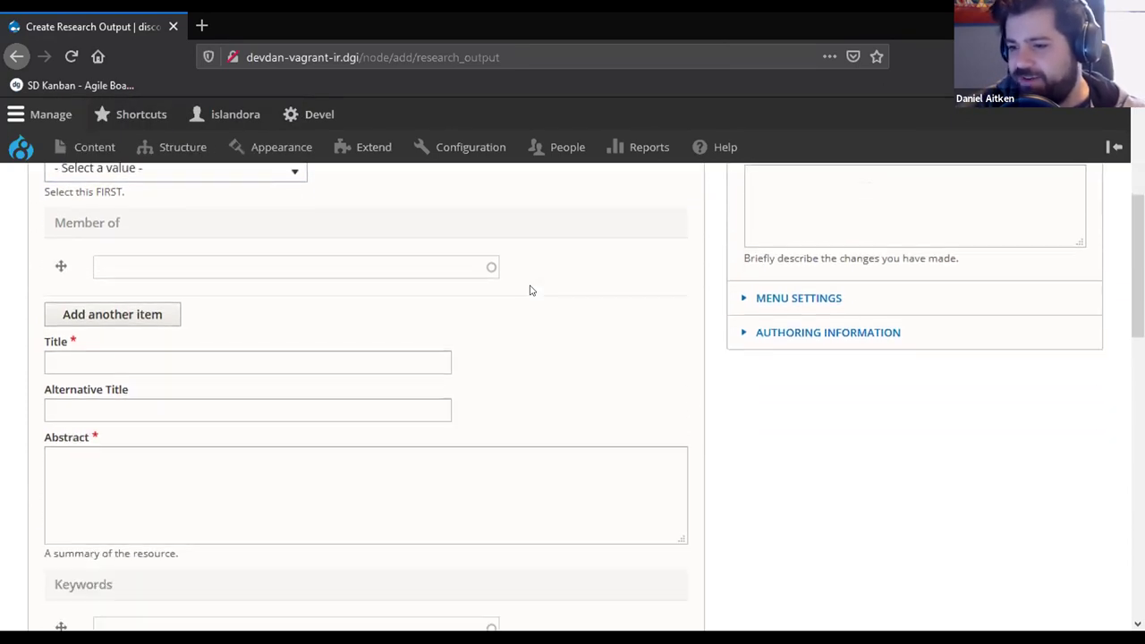
scroll(105, 451, "up", 3)
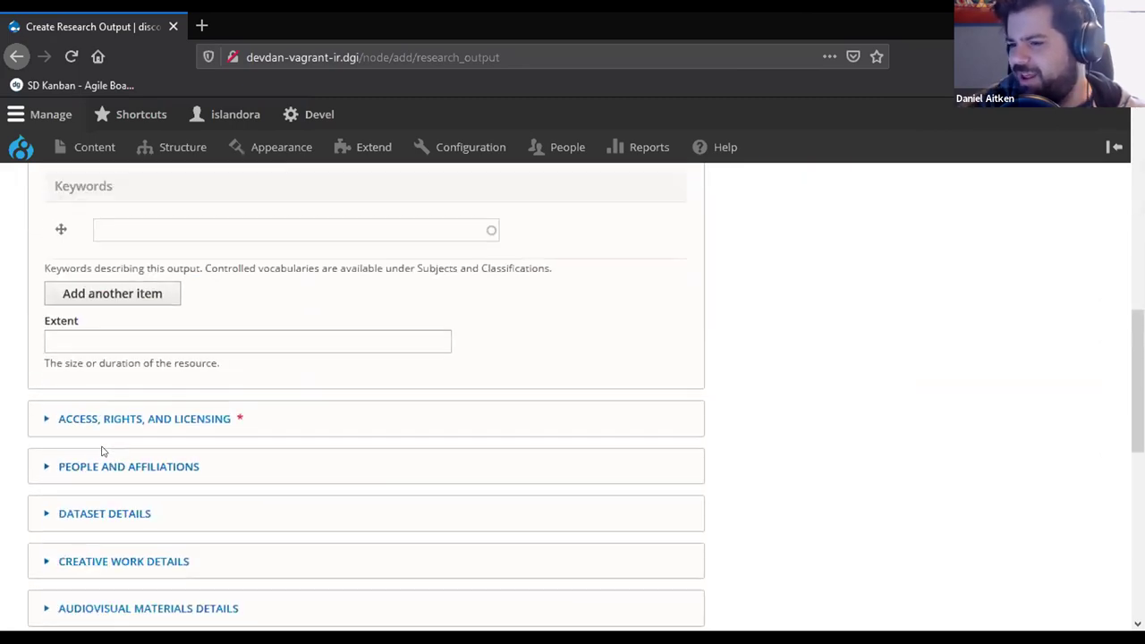
scroll(143, 429, "down", 2)
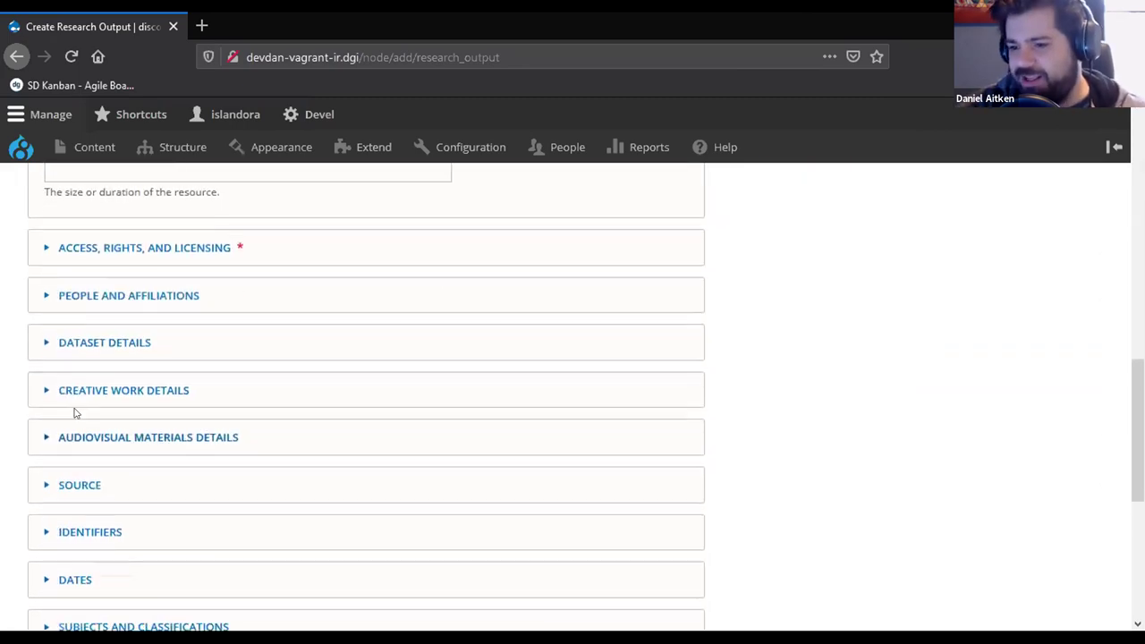
left_click(102, 347)
scroll(590, 369, "down", 2)
scroll(253, 453, "down", 4)
scroll(256, 463, "up", 4)
scroll(250, 466, "down", 1)
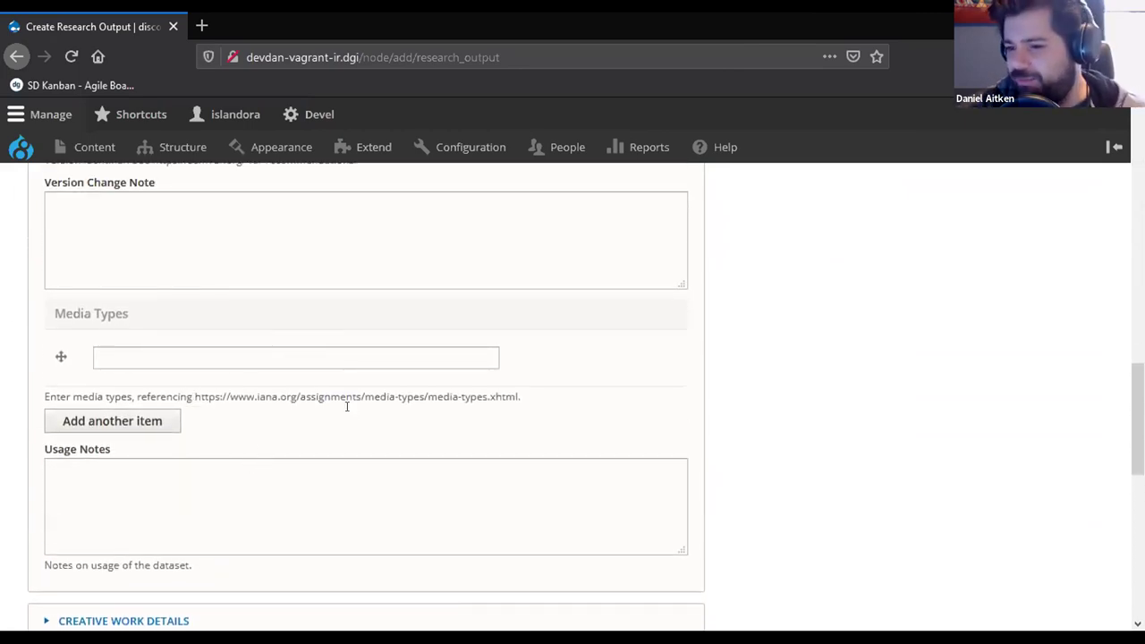
scroll(171, 439, "down", 4)
left_click(130, 281)
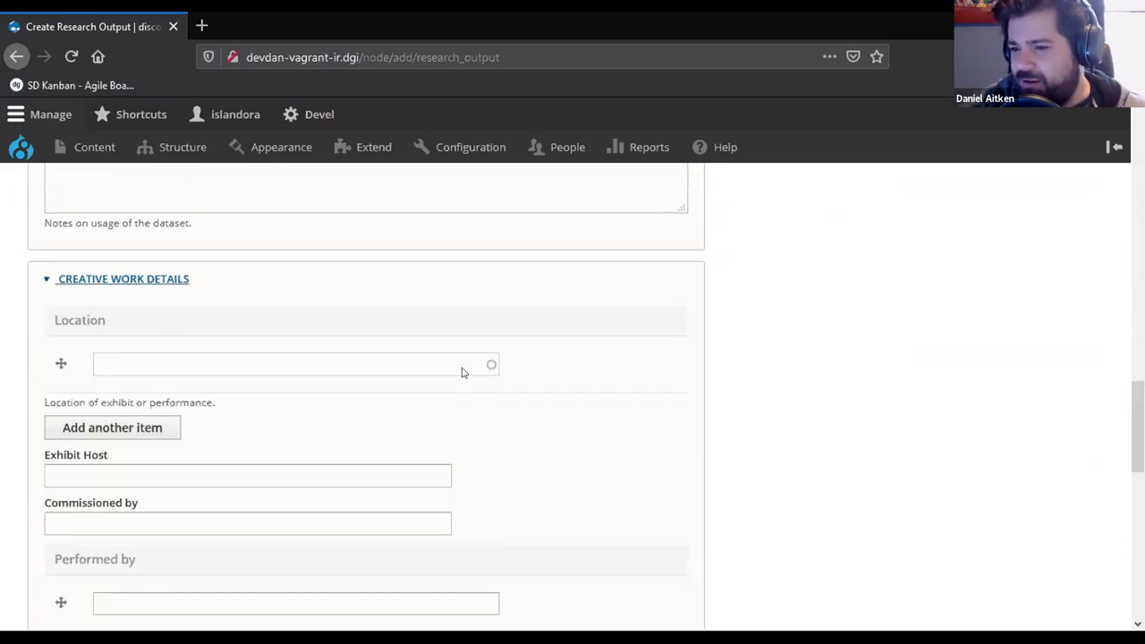
scroll(384, 435, "down", 3)
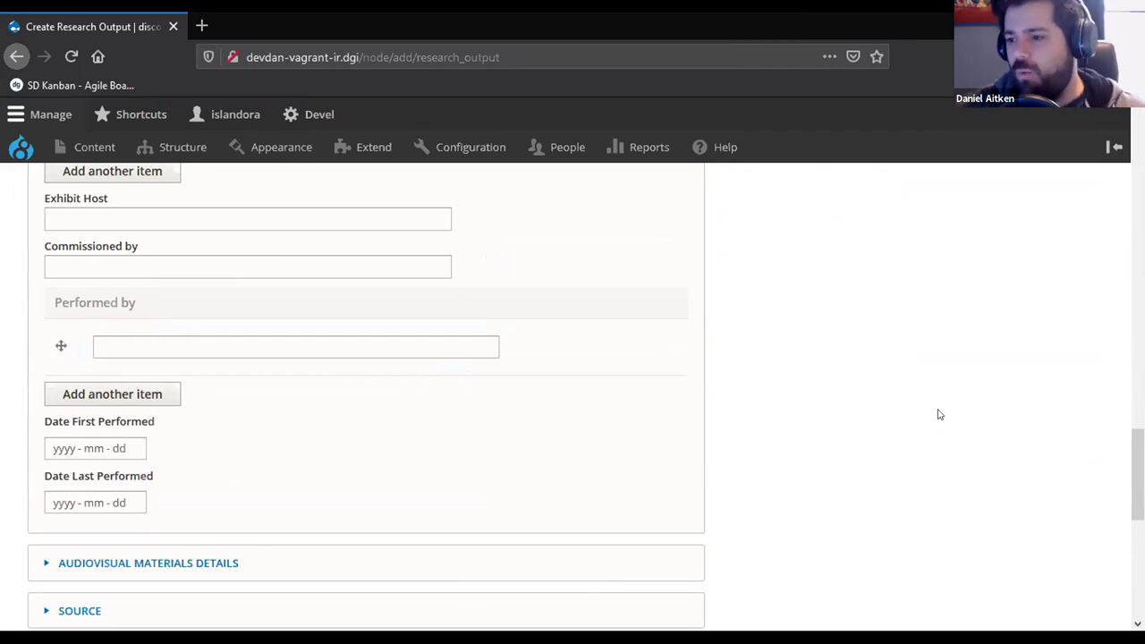
Set the Research Output Type in the Summary section to Journal article
scroll(939, 414, "up", 20)
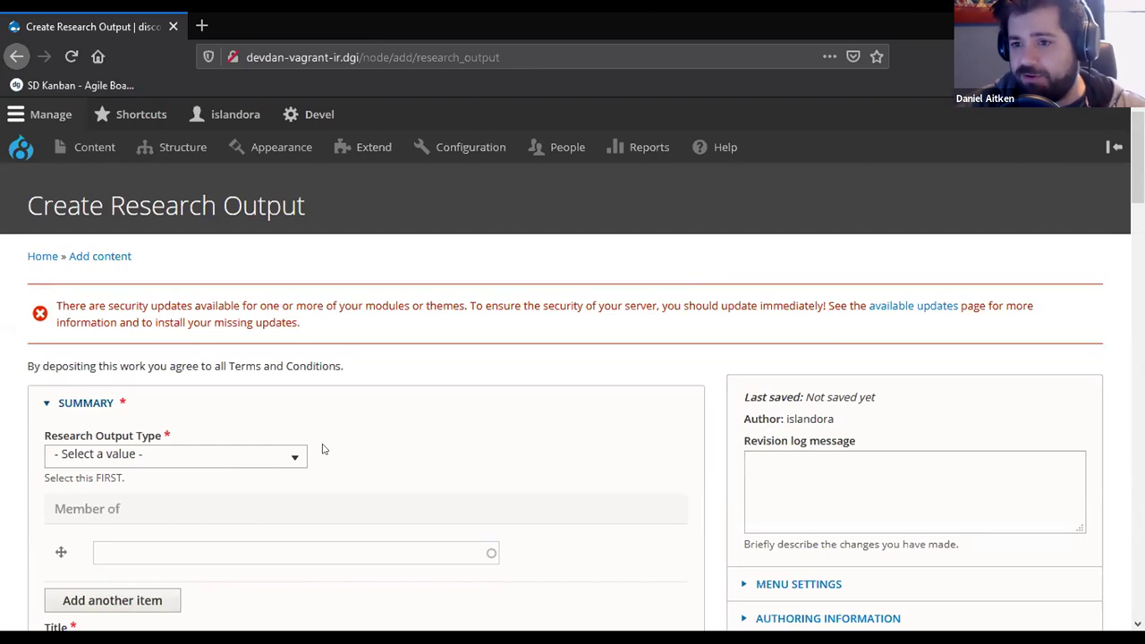
scroll(545, 384, "down", 10)
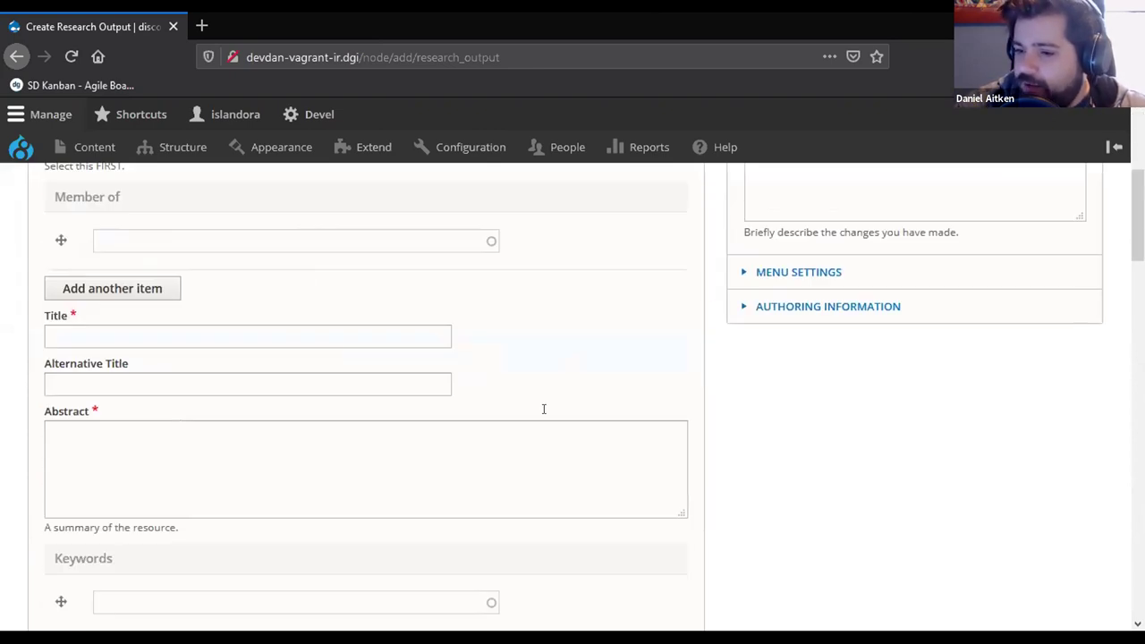
scroll(366, 435, "down", 5)
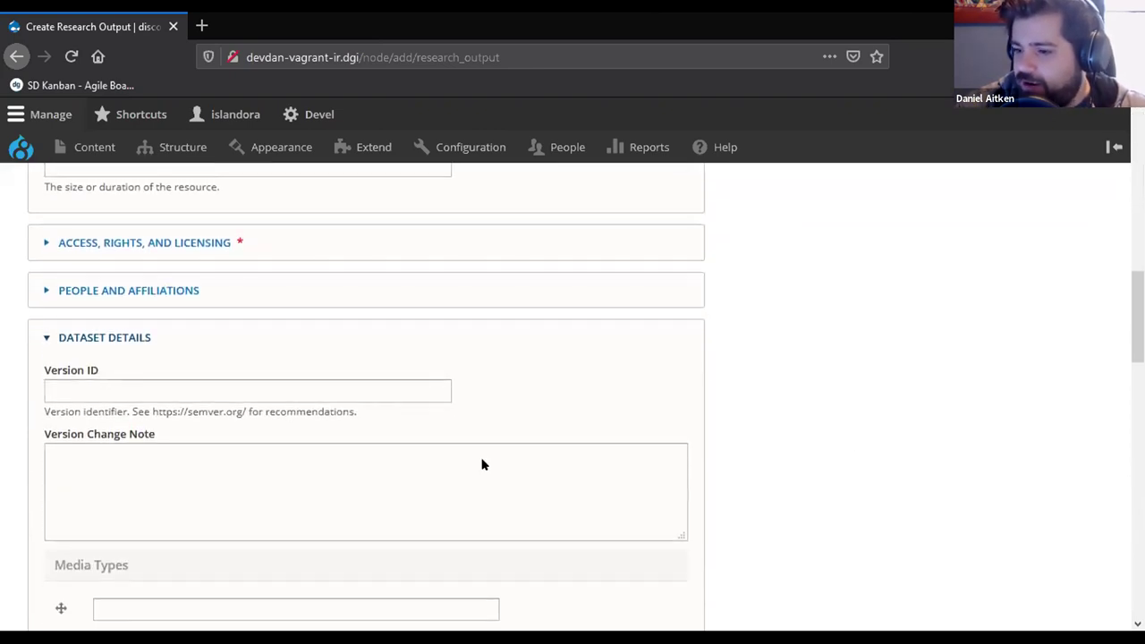
scroll(421, 474, "up", 10)
scroll(424, 469, "up", 10)
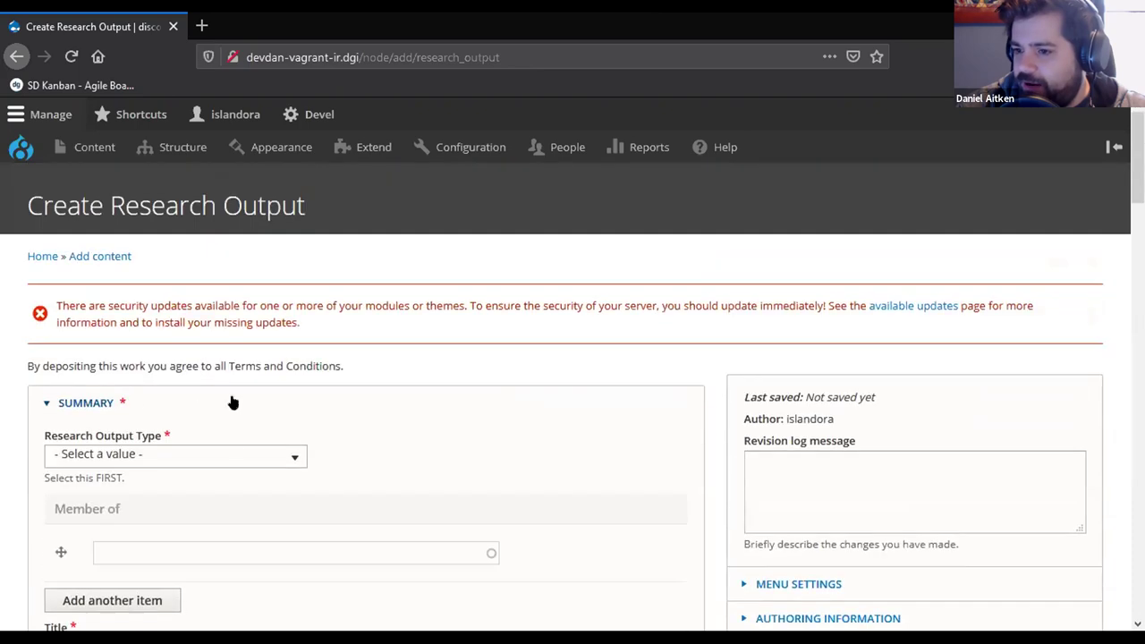
left_click(232, 455)
scroll(154, 293, "down", 1)
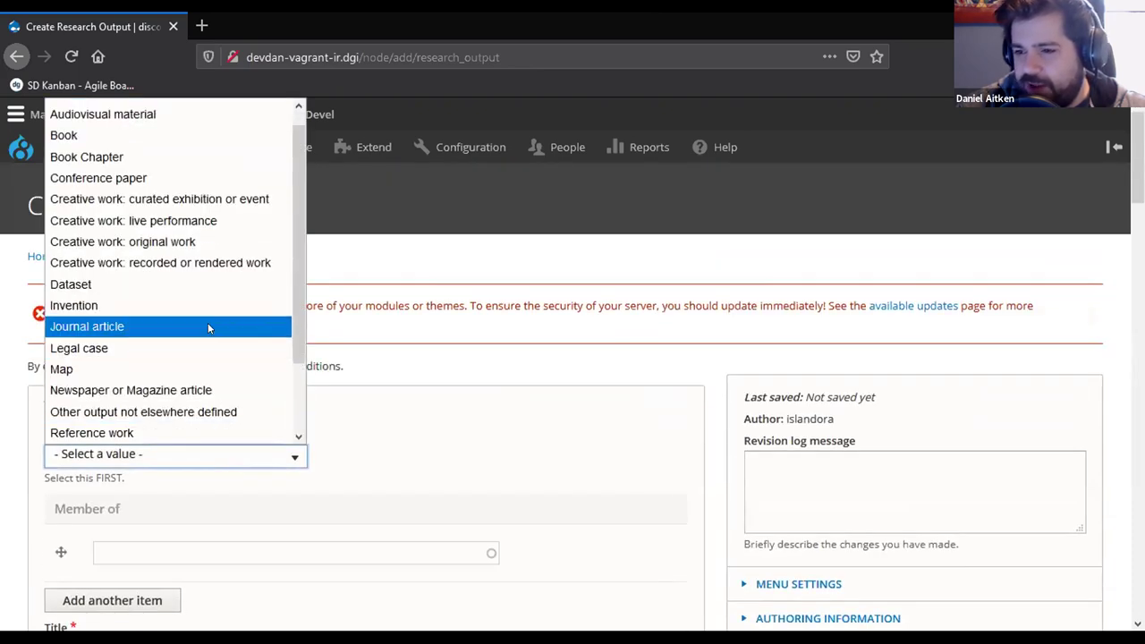
left_click(113, 326)
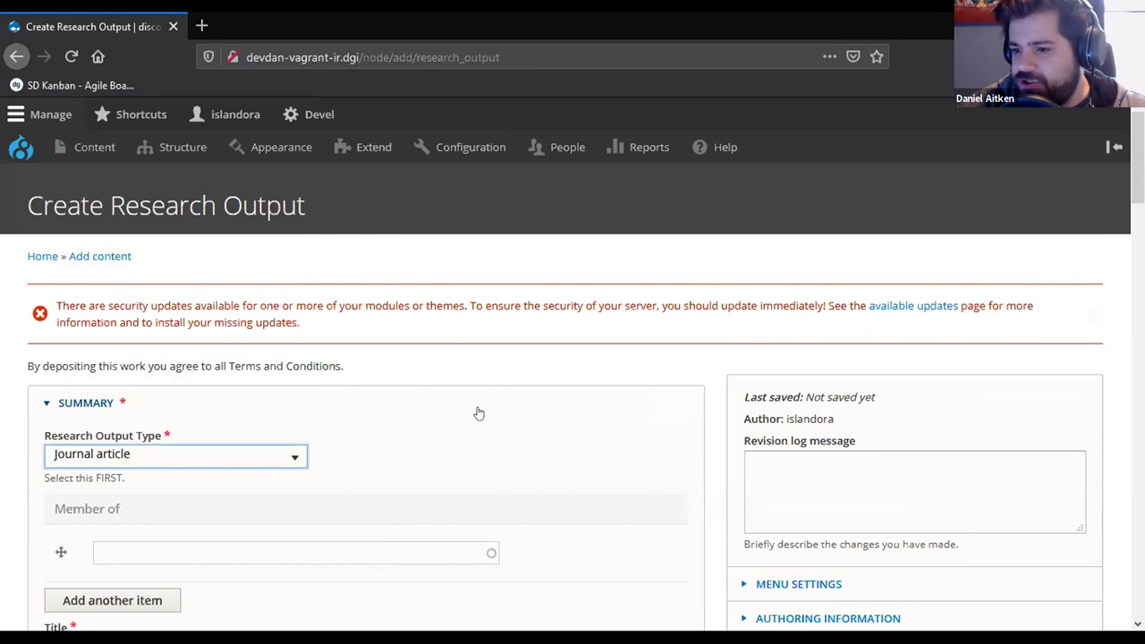
Enter "Test Title" as the title and "Brief Abstract" as the abstract of the research output
scroll(478, 412, "down", 5)
left_click(141, 218)
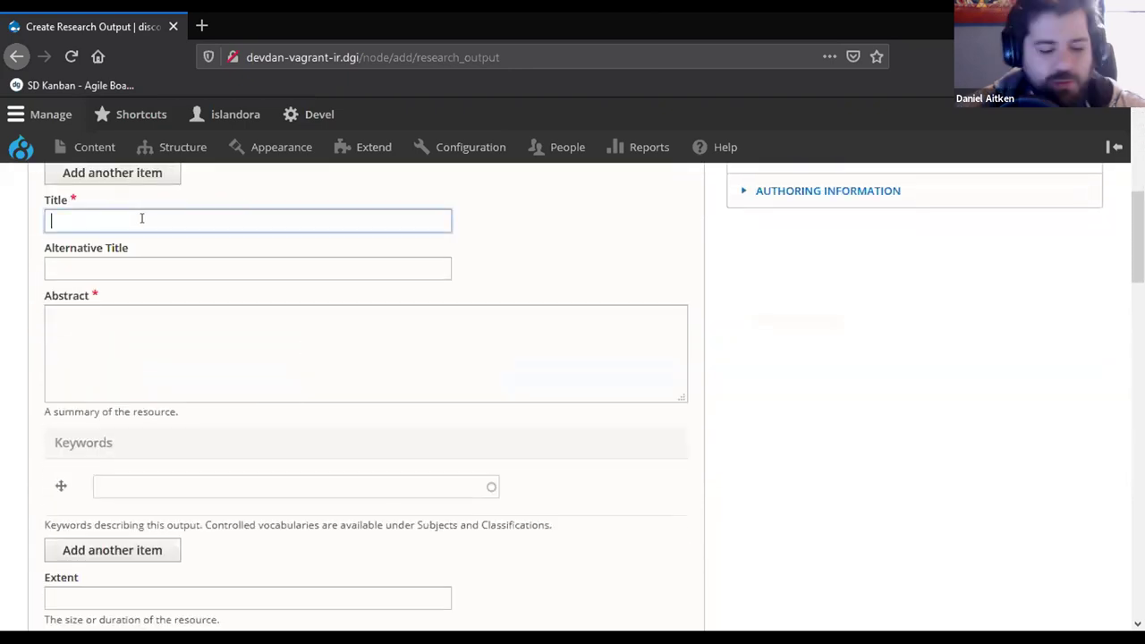
type("T")
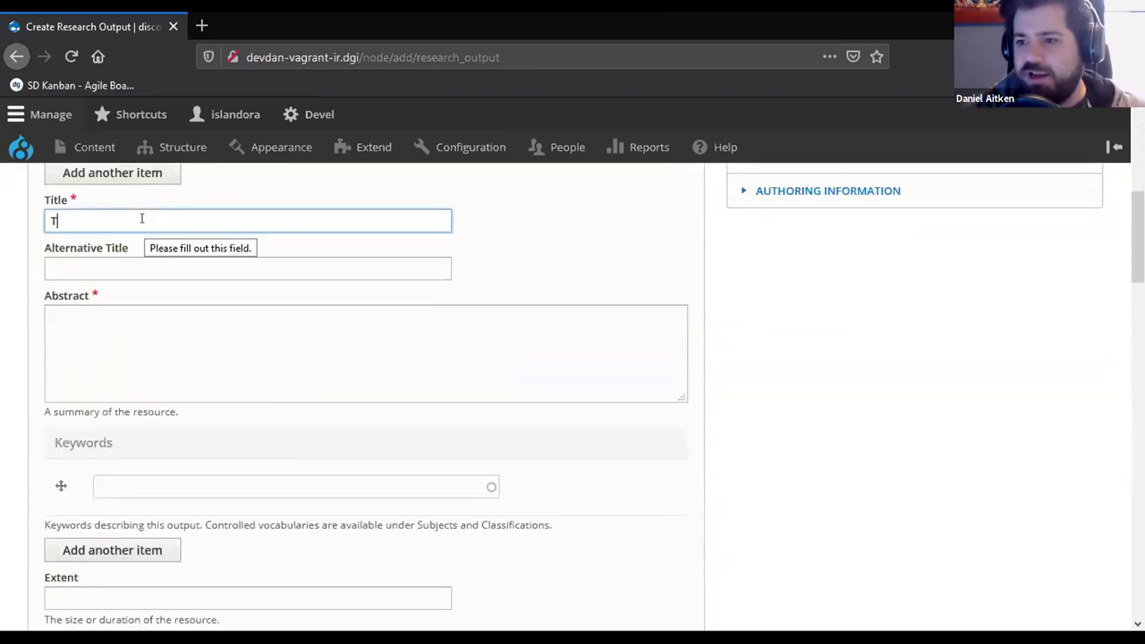
type("est Title")
left_click(235, 370)
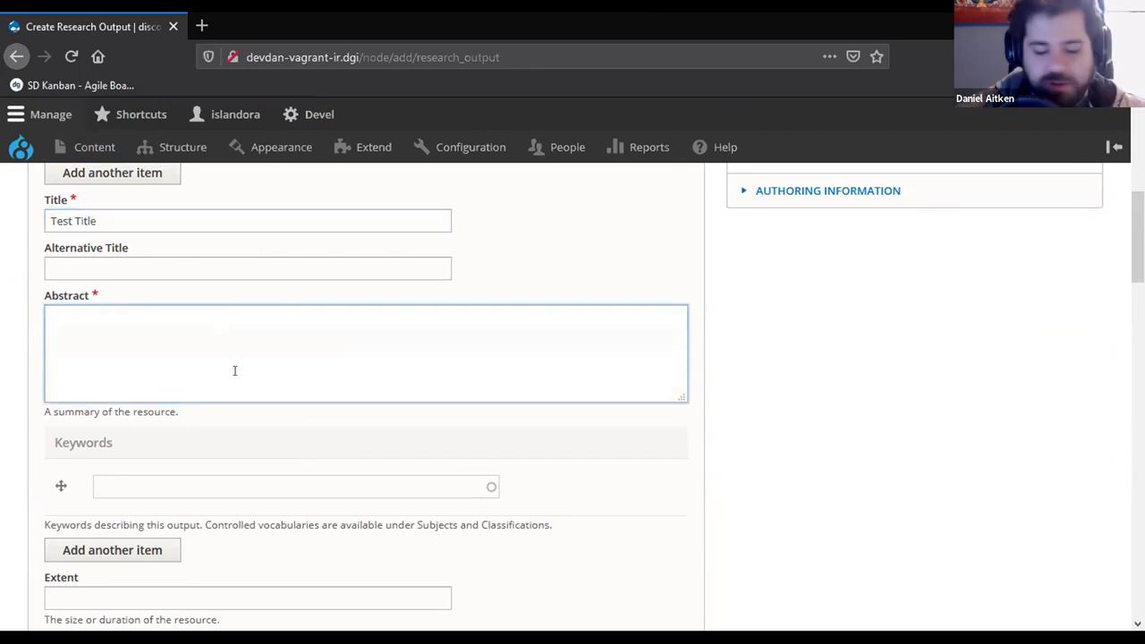
type("Brief Ab")
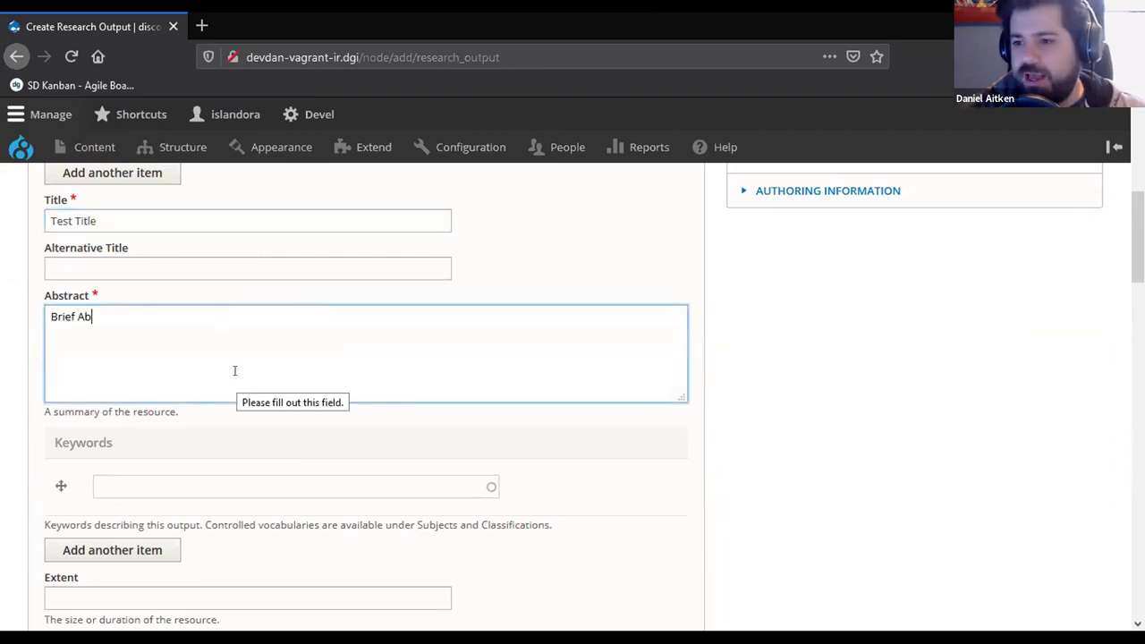
type("stract")
In Access, Rights, and Licensing, set the access status to open access and accept the Deposit Agreement
scroll(312, 367, "down", 5)
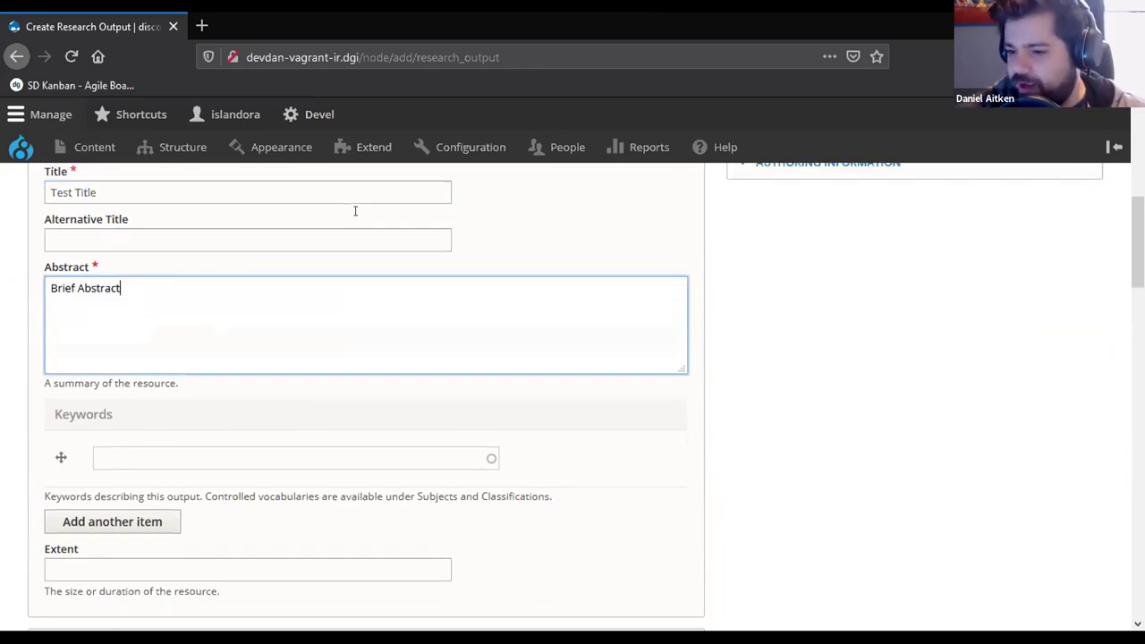
left_click(164, 333)
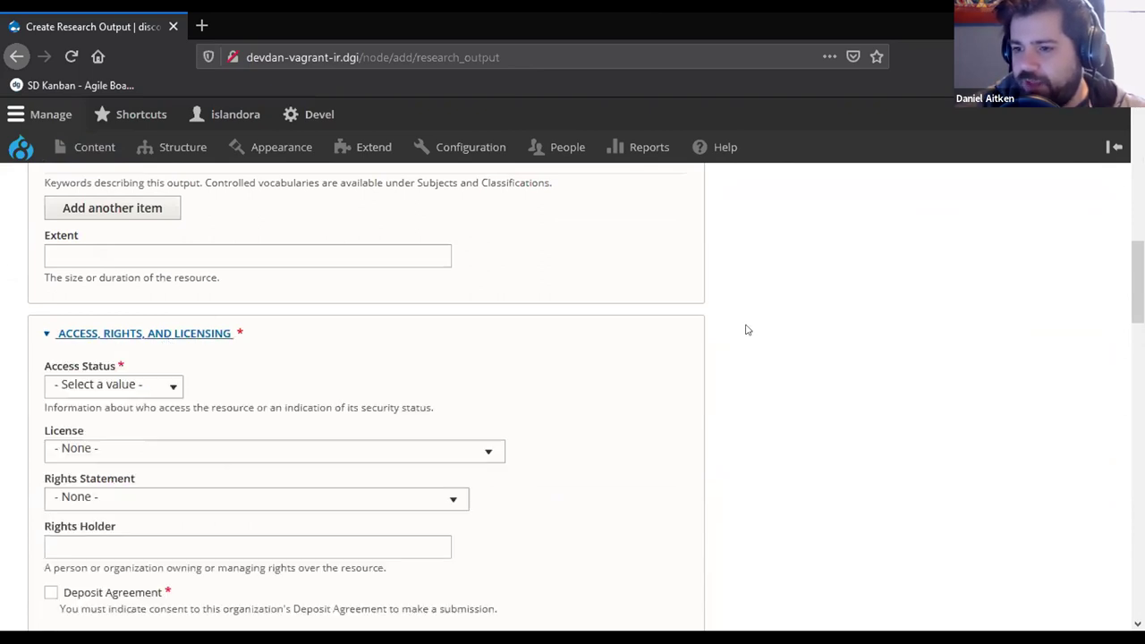
scroll(287, 381, "down", 2)
left_click(139, 298)
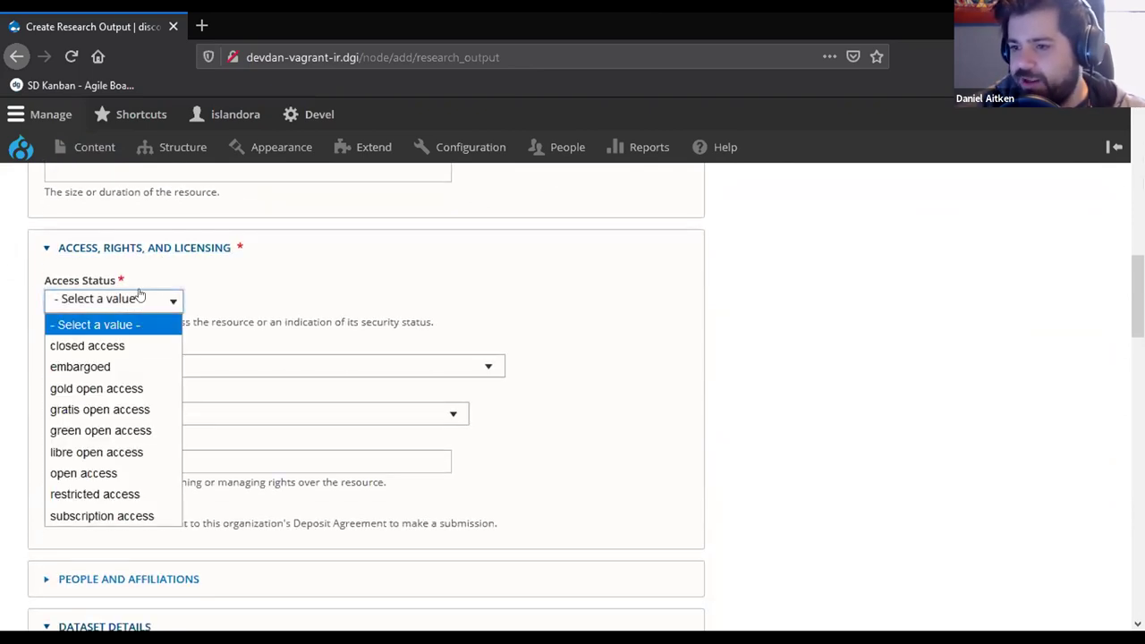
left_click(89, 481)
left_click(51, 507)
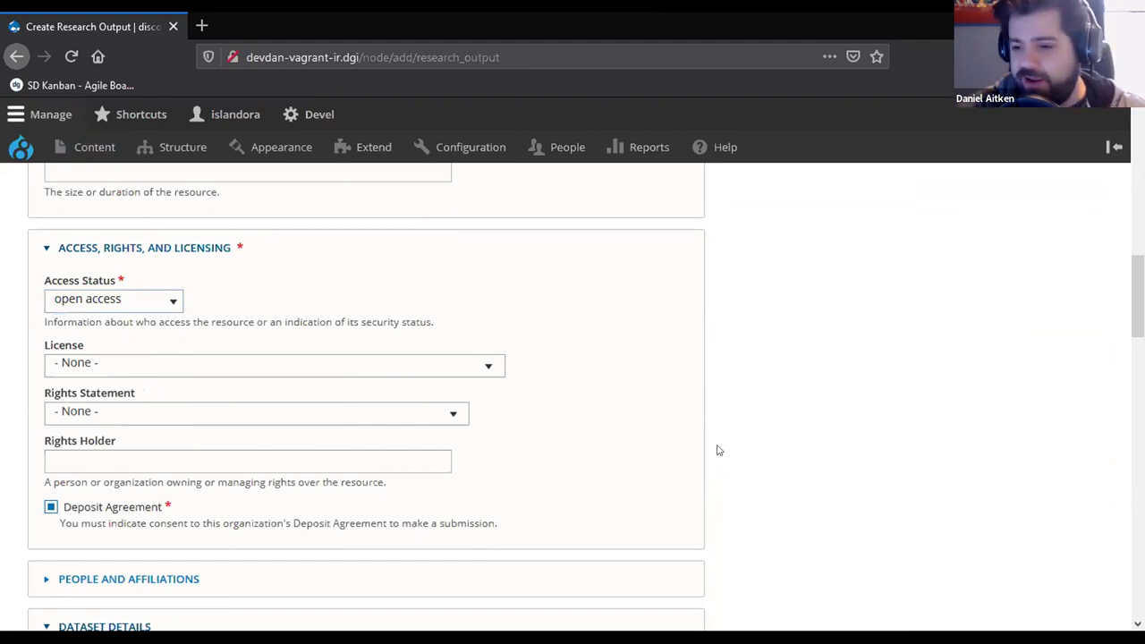
Set the type of media to Document and save the research output
scroll(720, 450, "down", 5)
scroll(805, 434, "down", 15)
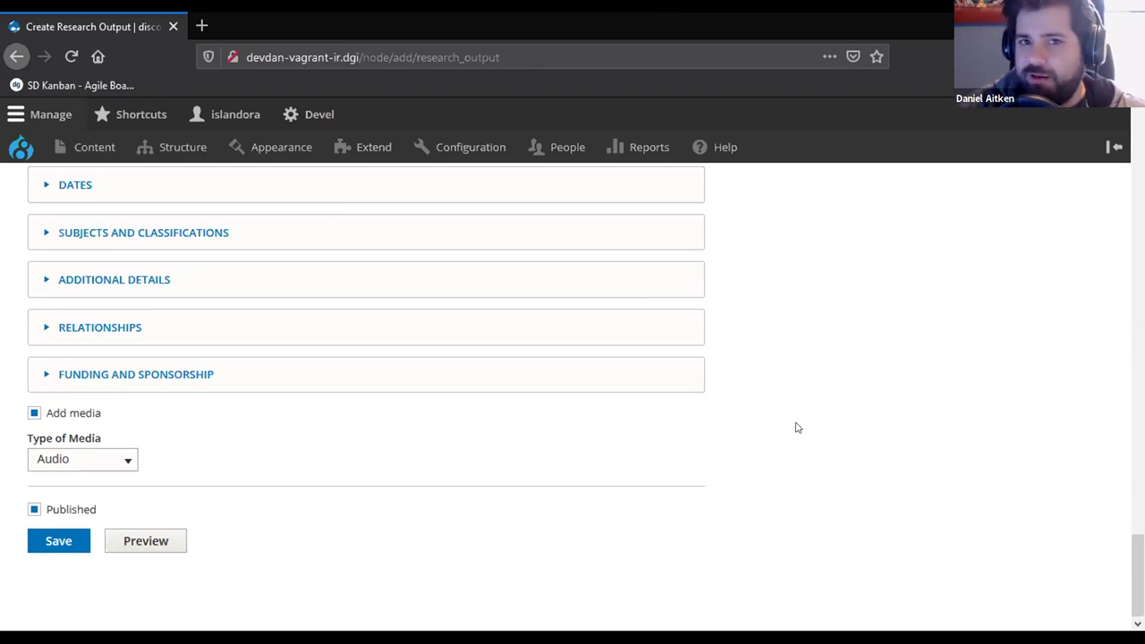
scroll(796, 428, "up", 20)
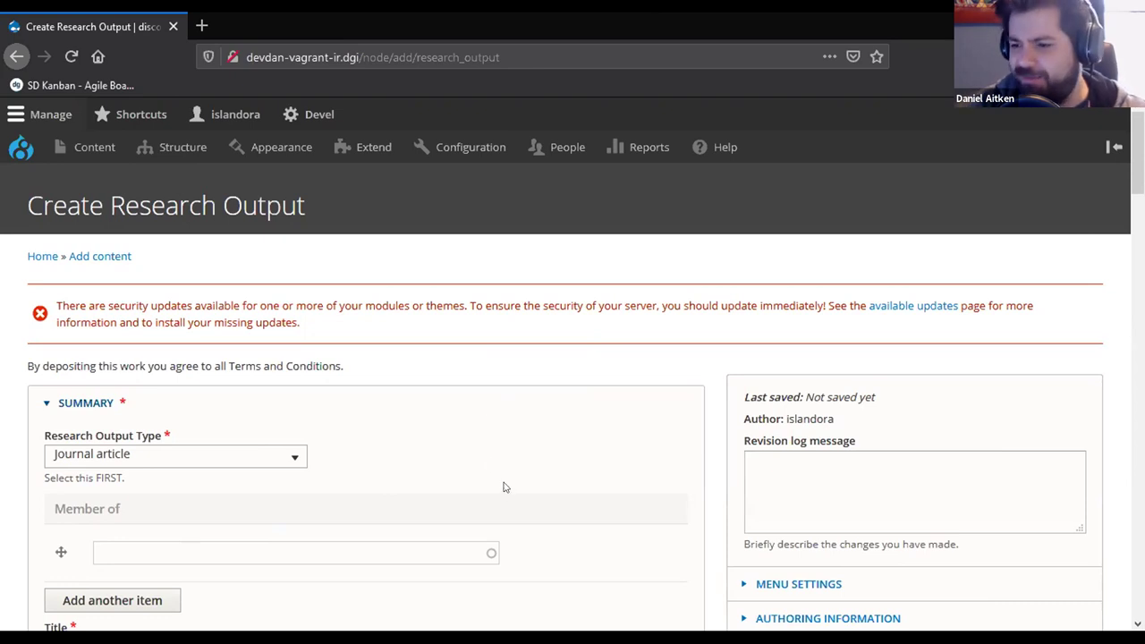
scroll(489, 421, "down", 15)
scroll(492, 427, "down", 10)
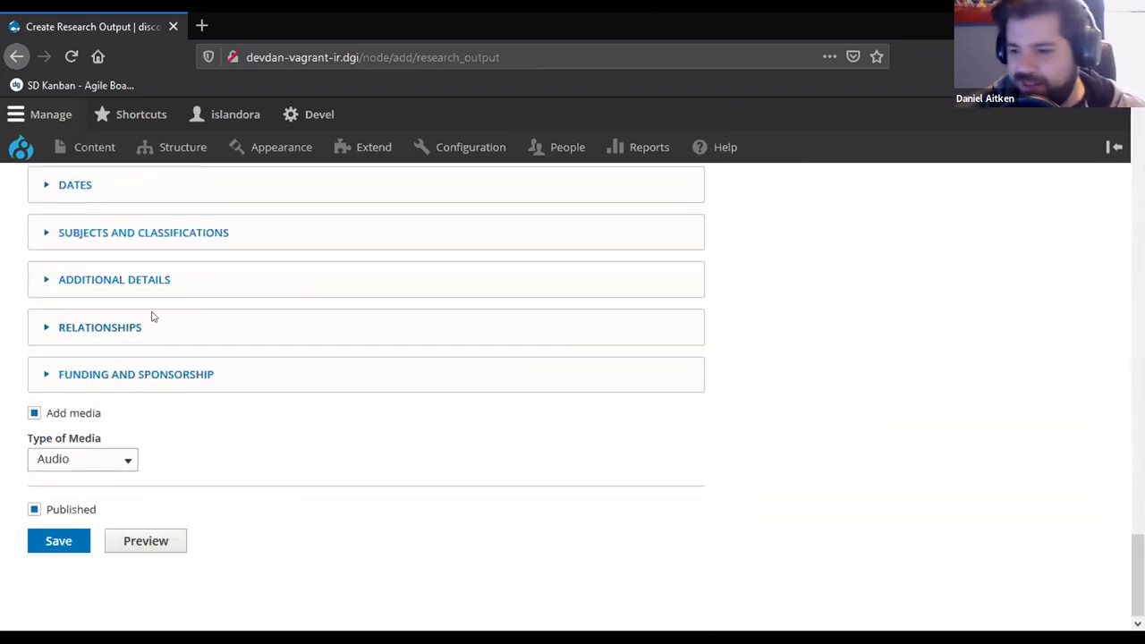
left_click(108, 462)
left_click(95, 504)
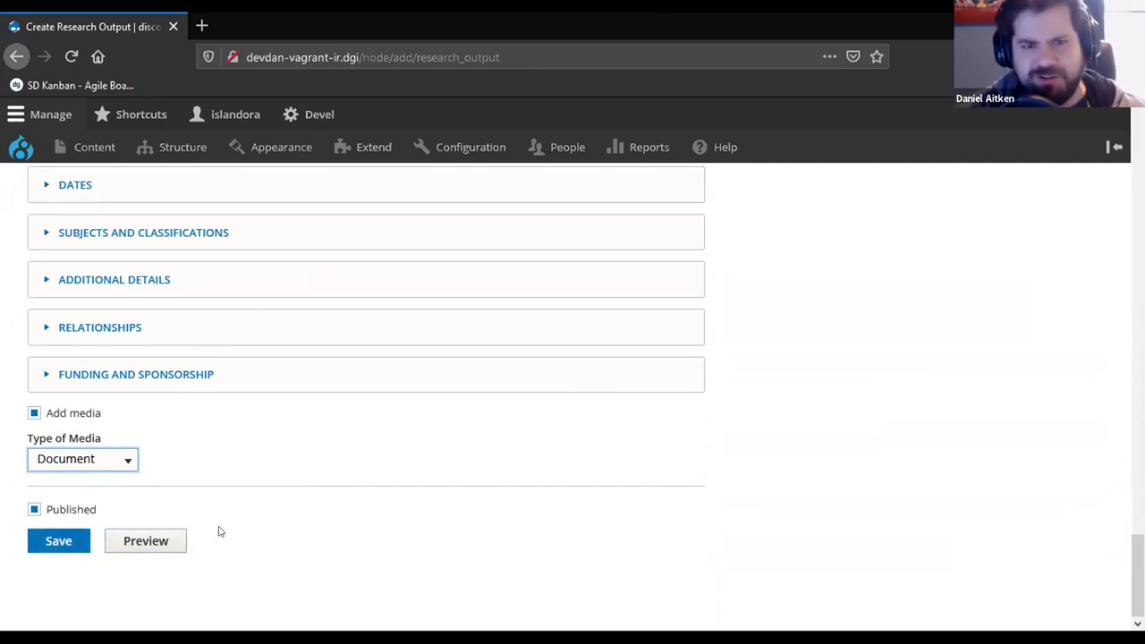
left_click(77, 543)
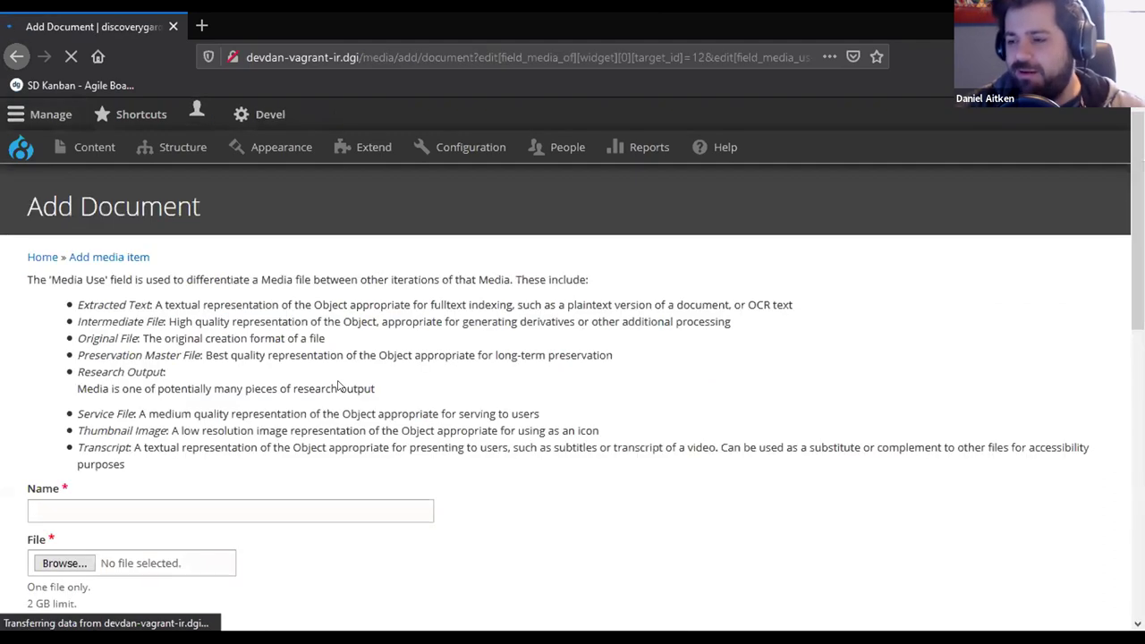
Name the document media "Test PDF" and upload Horace - The Works Of Horace.pdf as its file
scroll(339, 384, "down", 5)
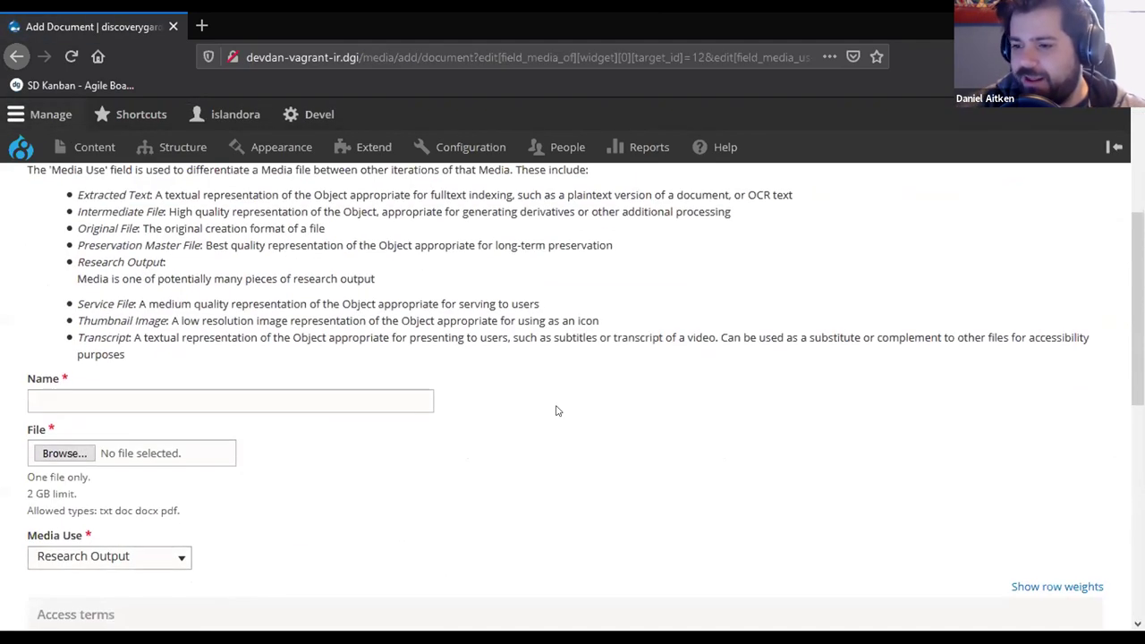
scroll(341, 385, "down", 2)
left_click(263, 312)
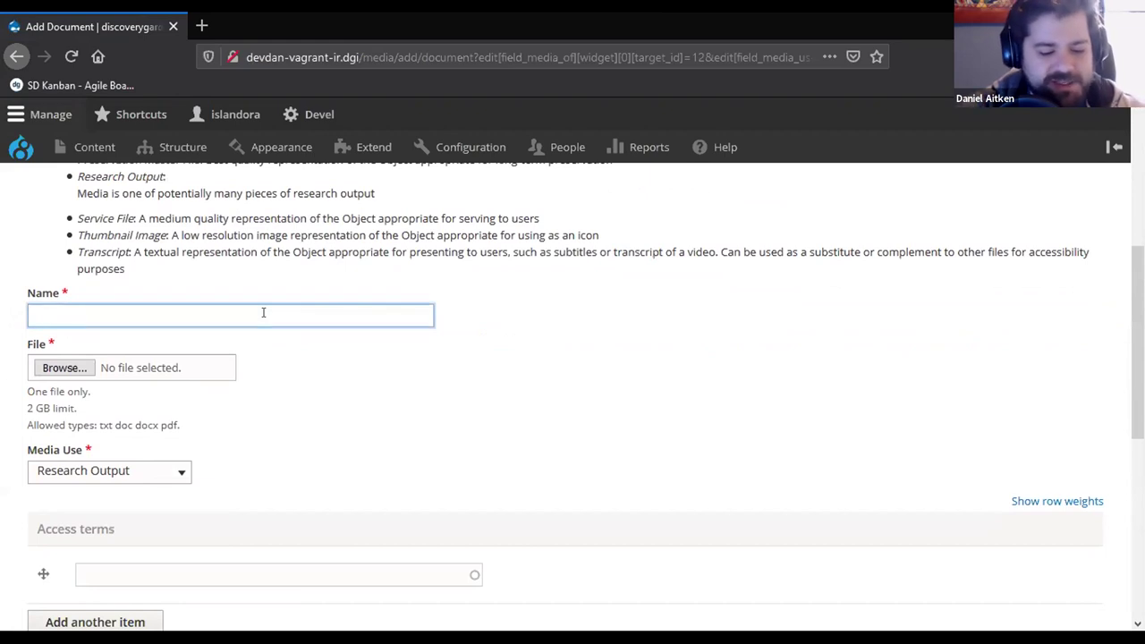
type("Test PDF")
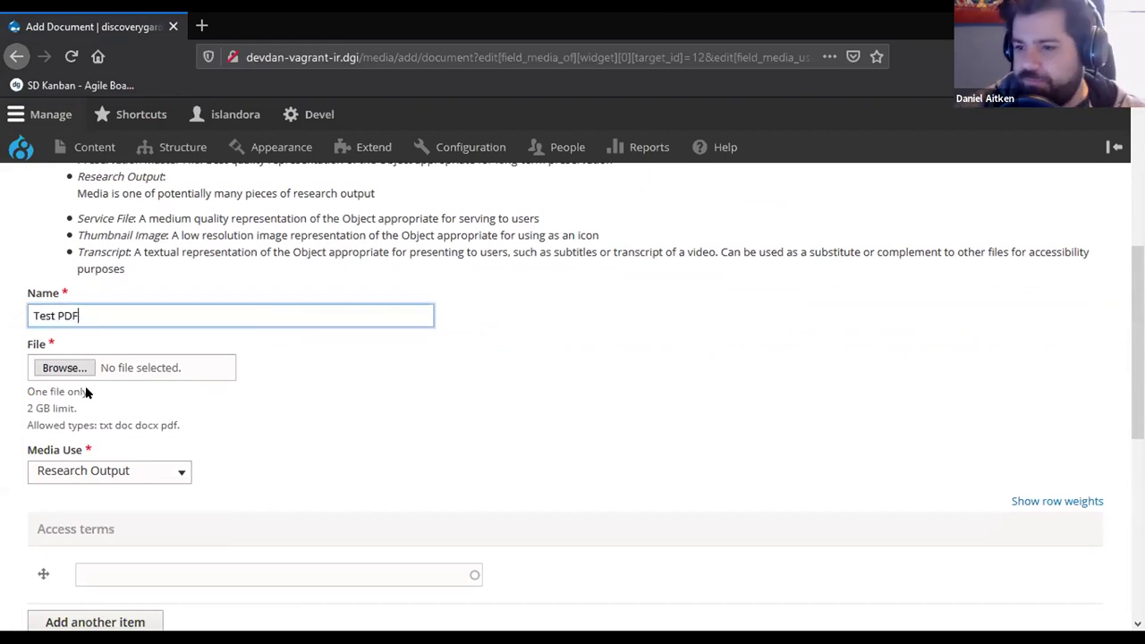
left_click(65, 370)
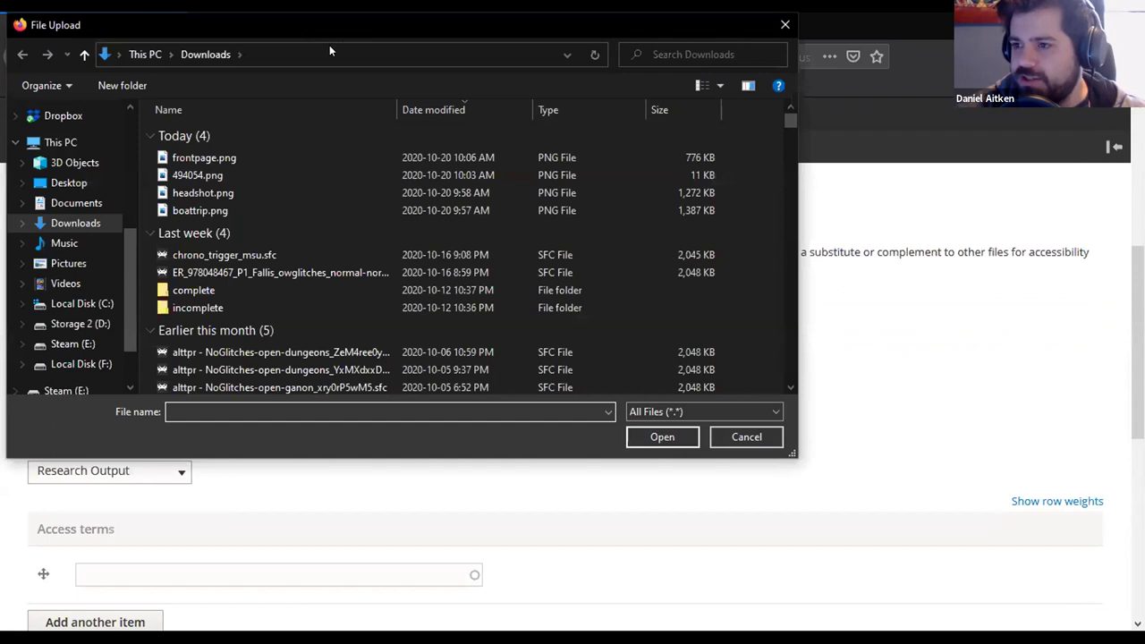
key("Escape")
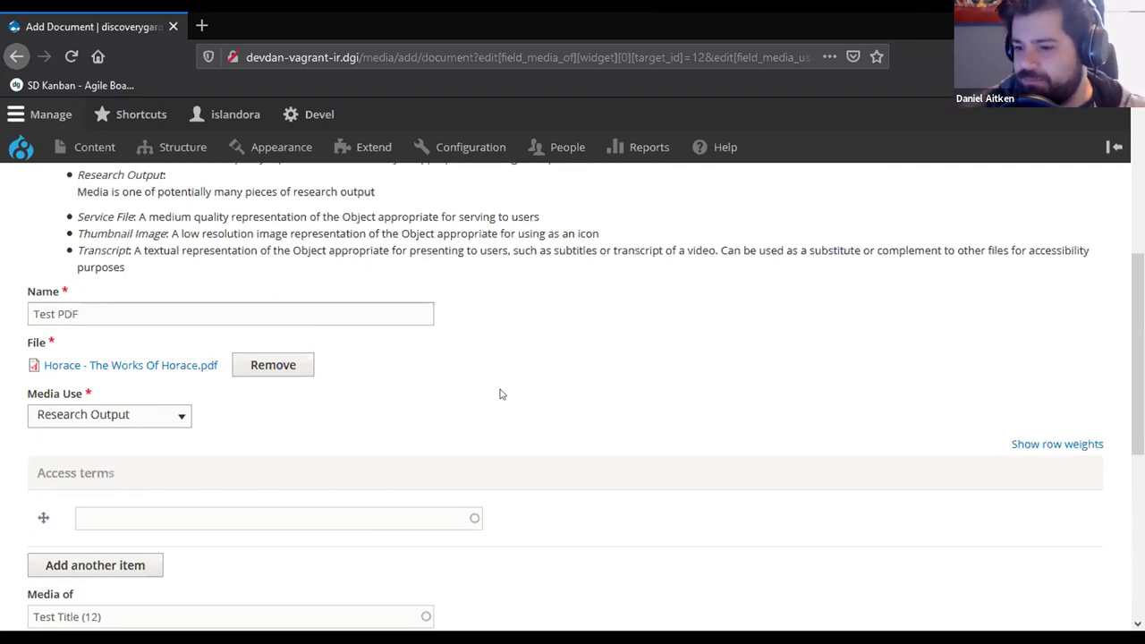
Save the document media with Research Output as its media use, attached to Test Title
scroll(499, 402, "down", 4)
scroll(448, 416, "down", 5)
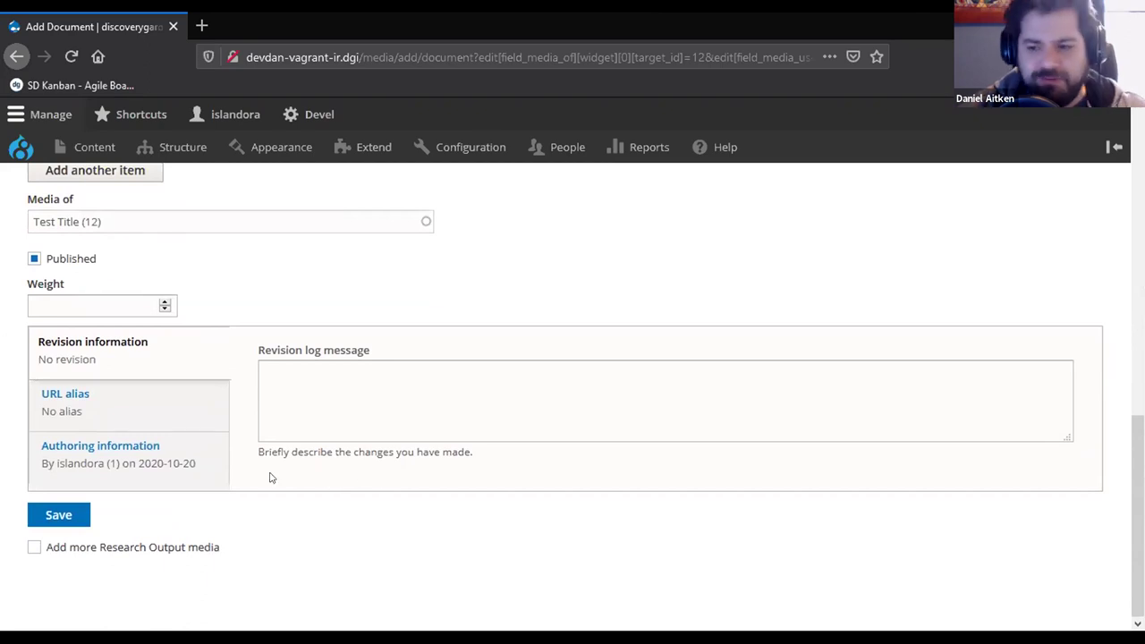
left_click(59, 516)
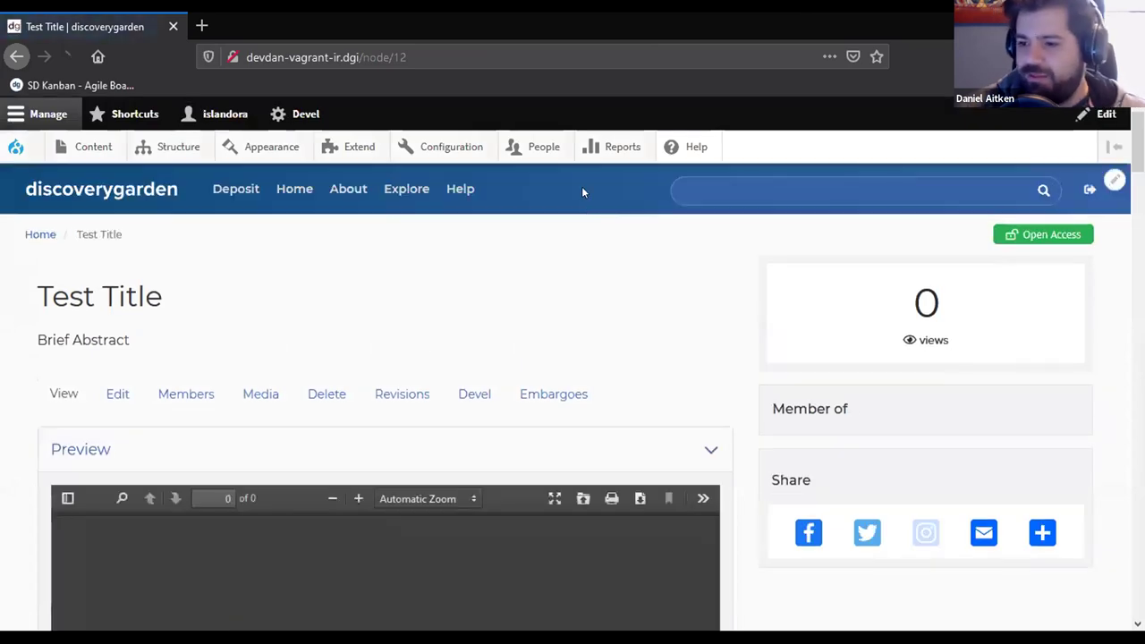
Review the Test Title page, including its document preview, summary, files, and expanded Access, Rights, and Licensing details
scroll(14, 349, "down", 5)
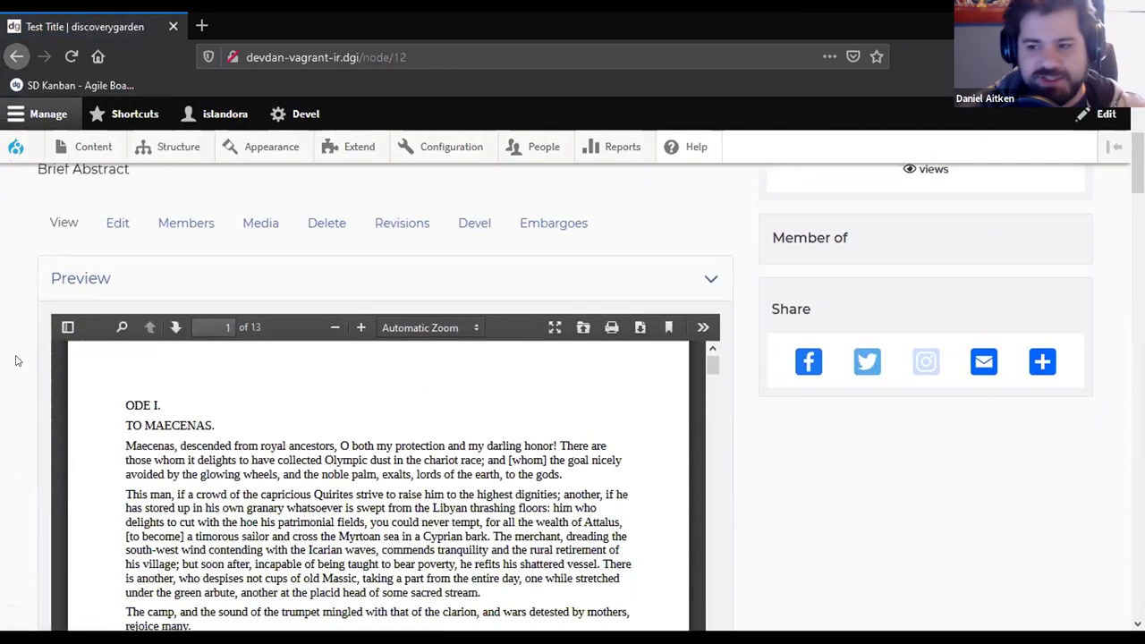
scroll(15, 361, "down", 5)
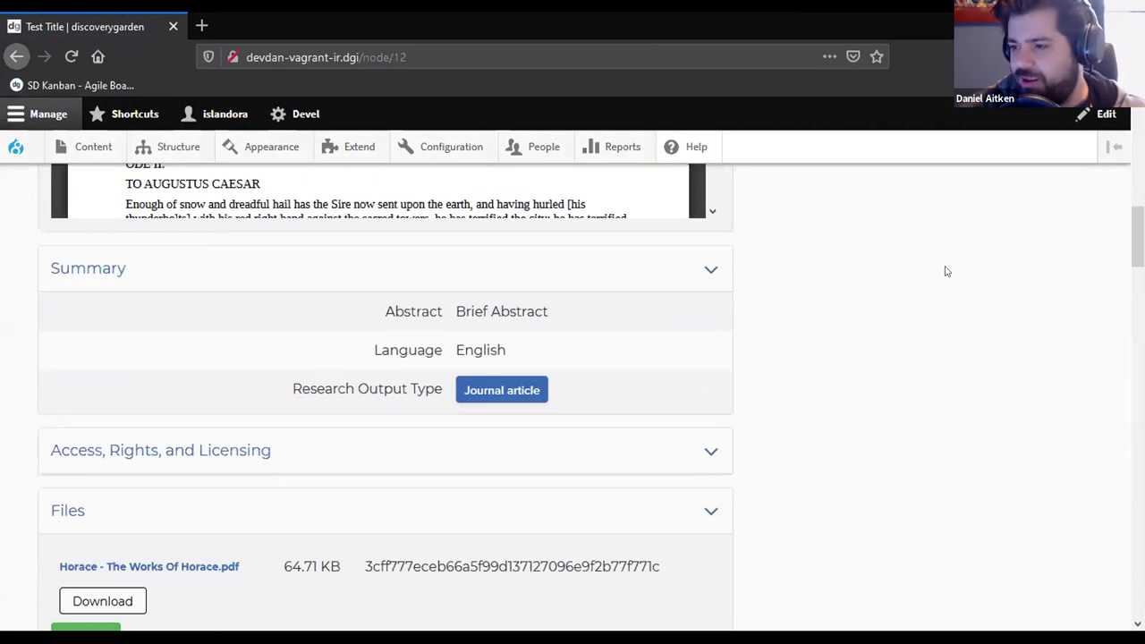
scroll(915, 302, "down", 2)
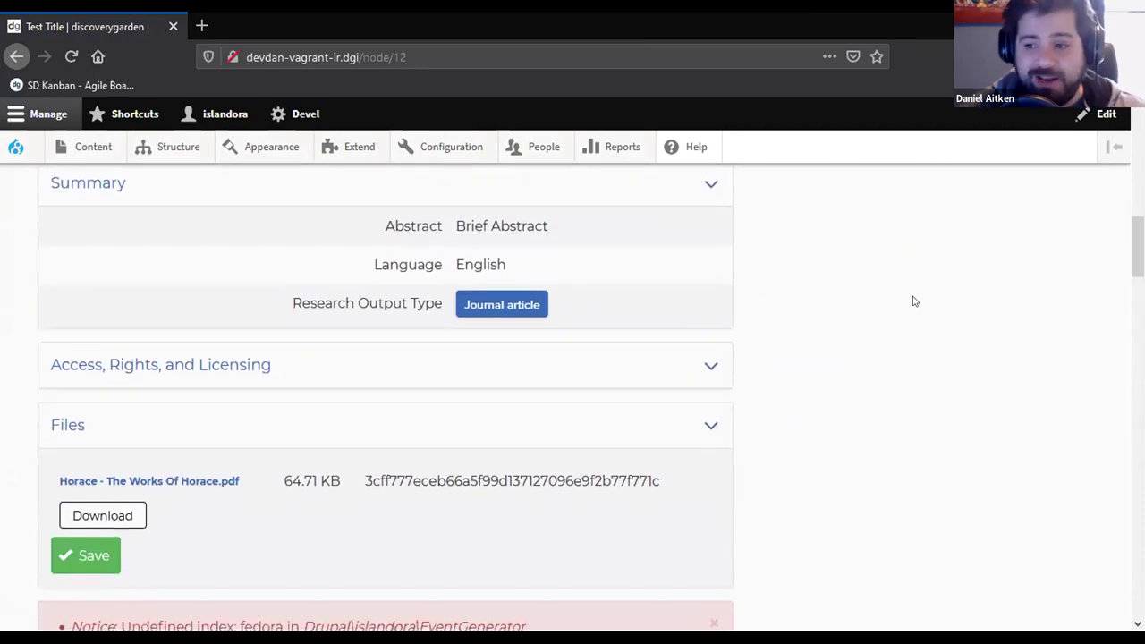
left_click(358, 360)
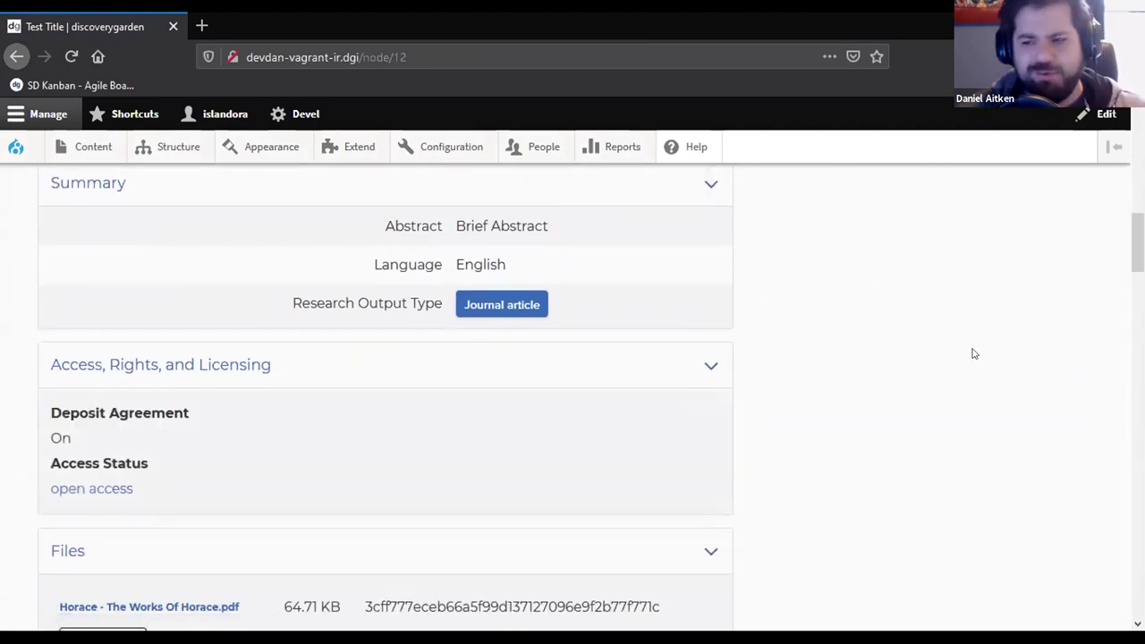
scroll(975, 354, "down", 2)
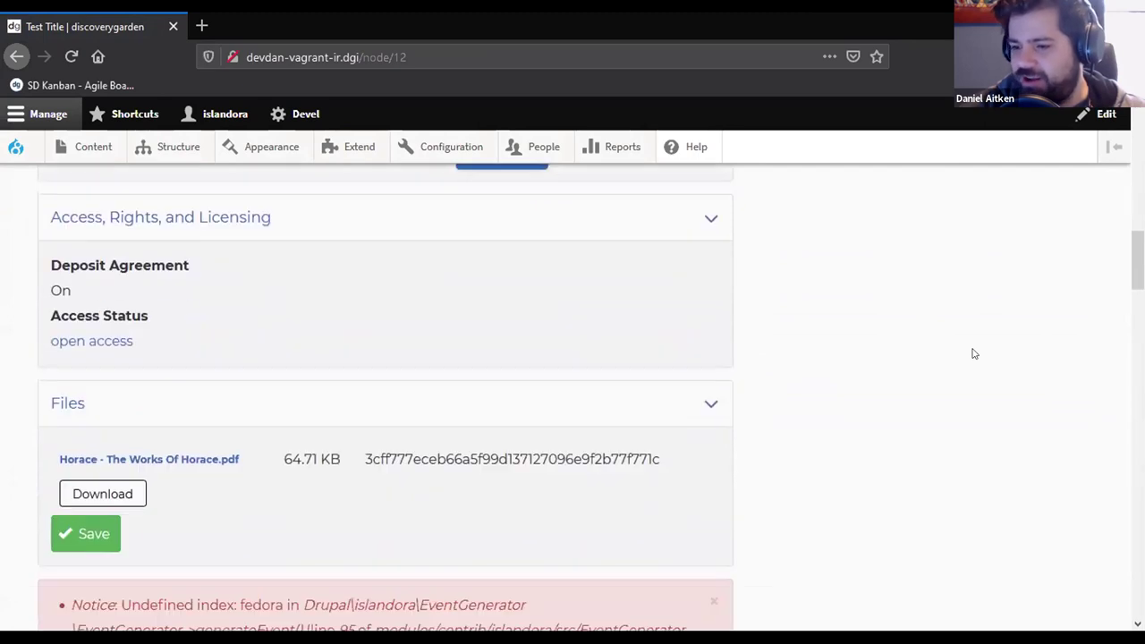
scroll(582, 433, "up", 1)
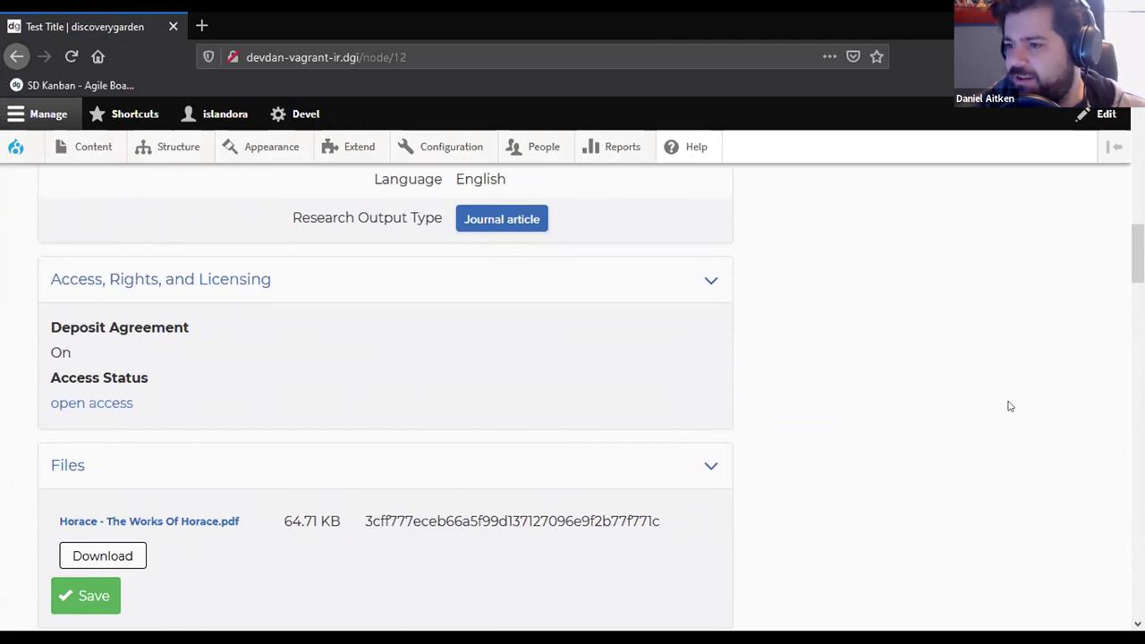
scroll(1010, 404, "up", 4)
scroll(606, 478, "up", 2)
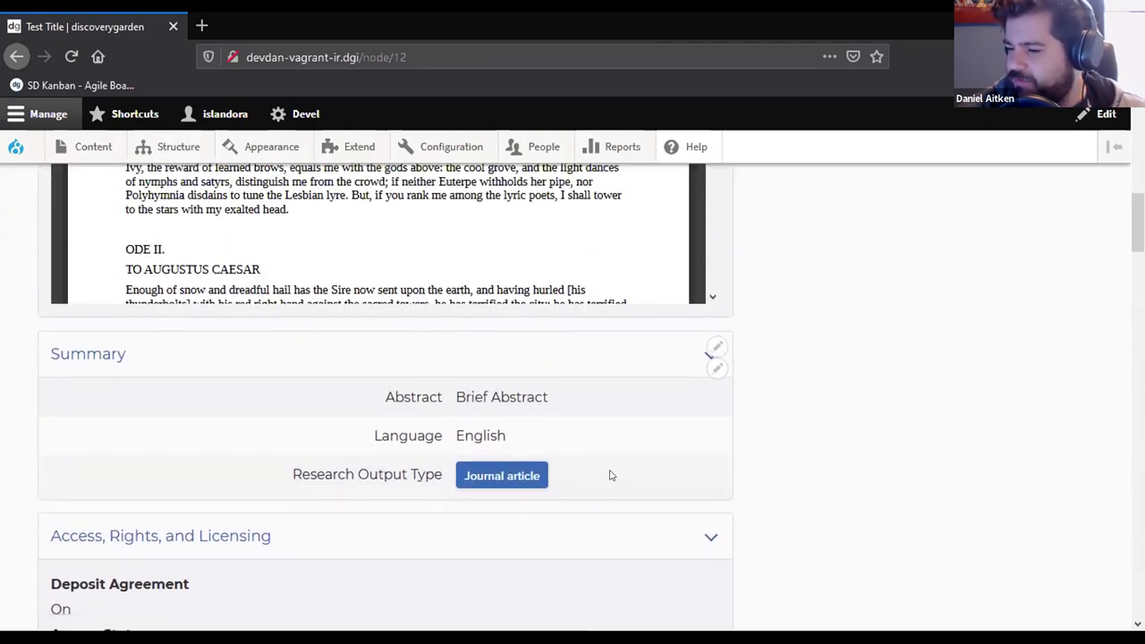
List all research outputs of type Journal article and open Test Title from the results
left_click(504, 477)
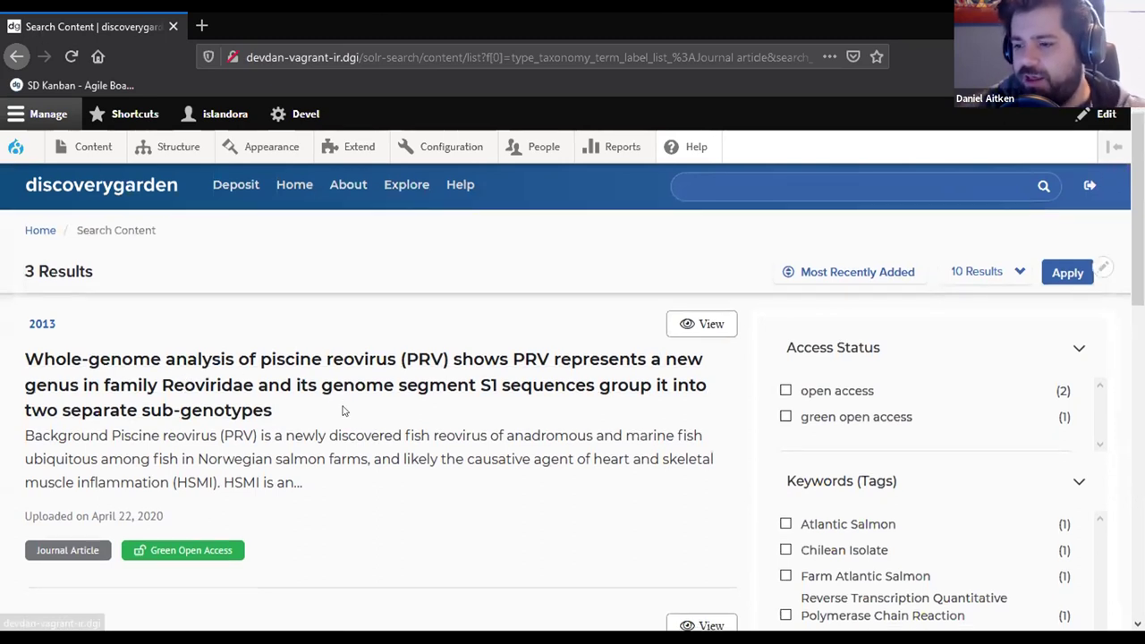
scroll(343, 411, "down", 2)
scroll(343, 411, "down", 7)
left_click(62, 516)
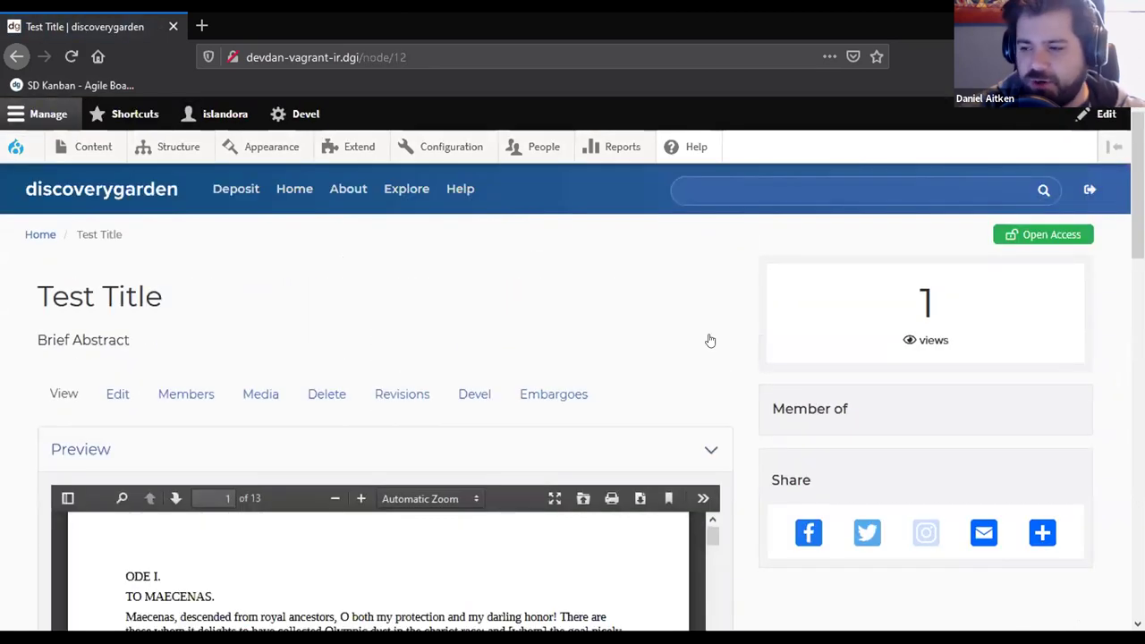
Start a new embargo on Test Title and set its embargo type to Files
scroll(746, 384, "down", 2)
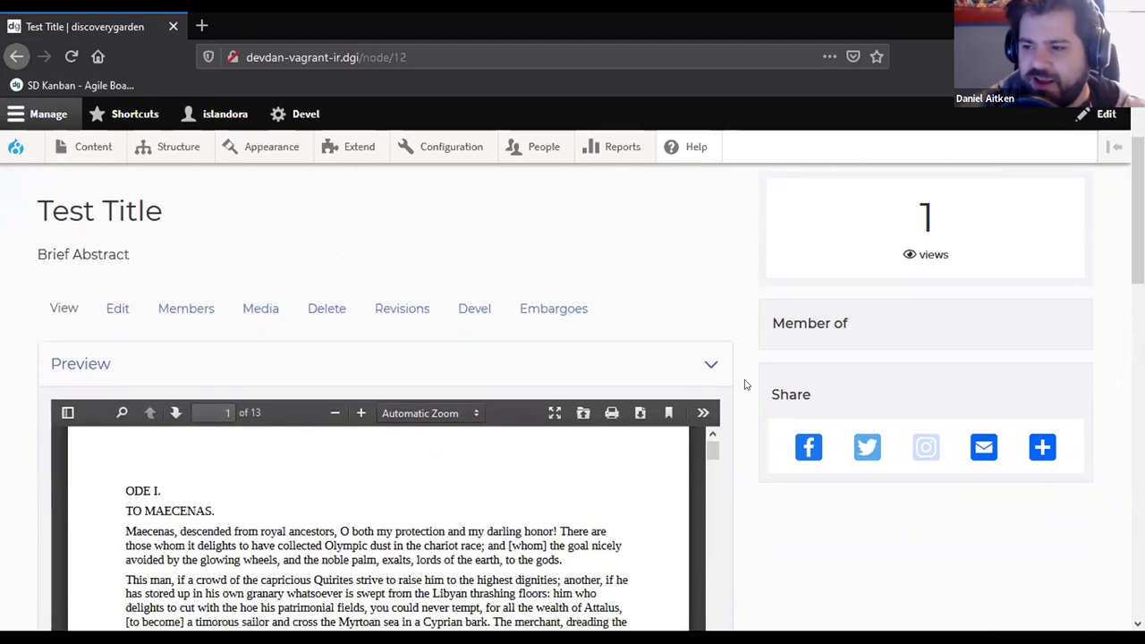
left_click(554, 310)
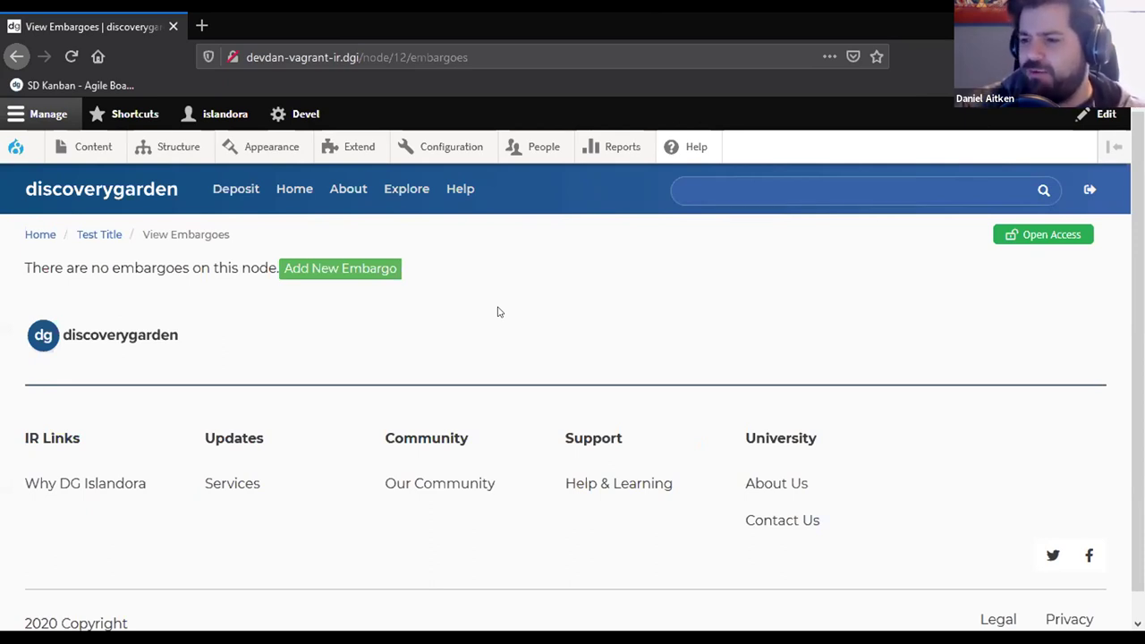
left_click(361, 268)
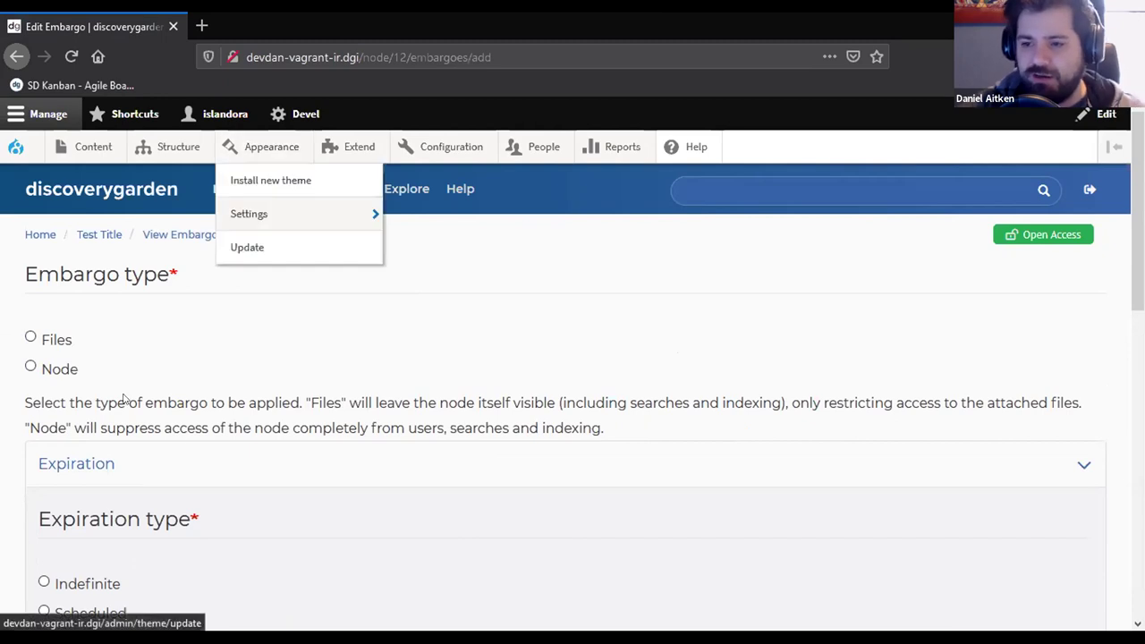
left_click(31, 367)
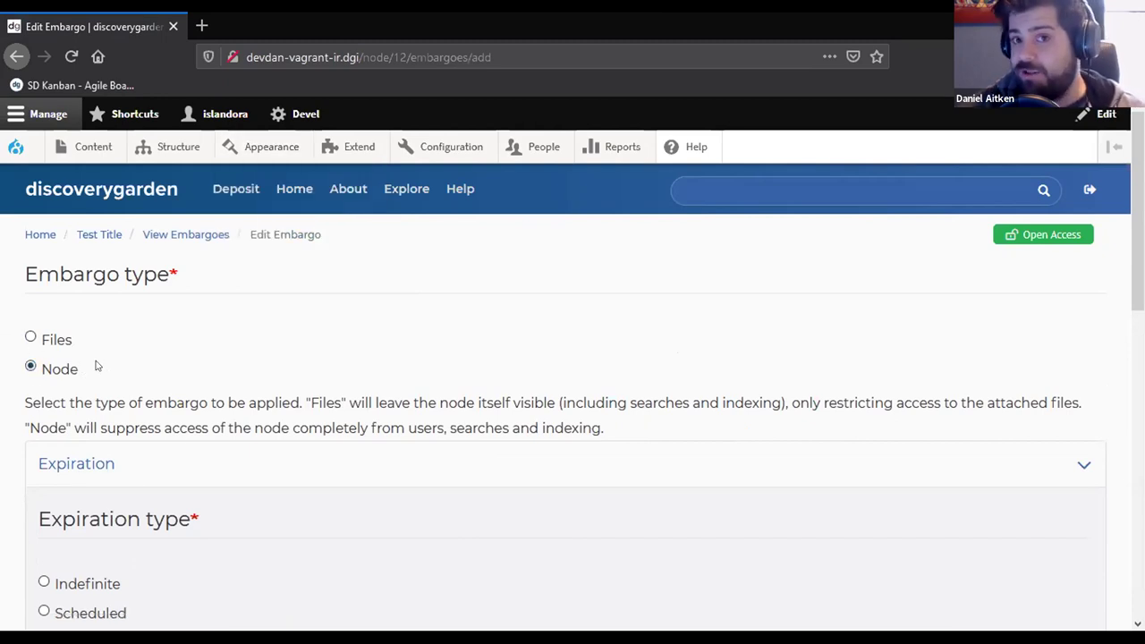
left_click(47, 341)
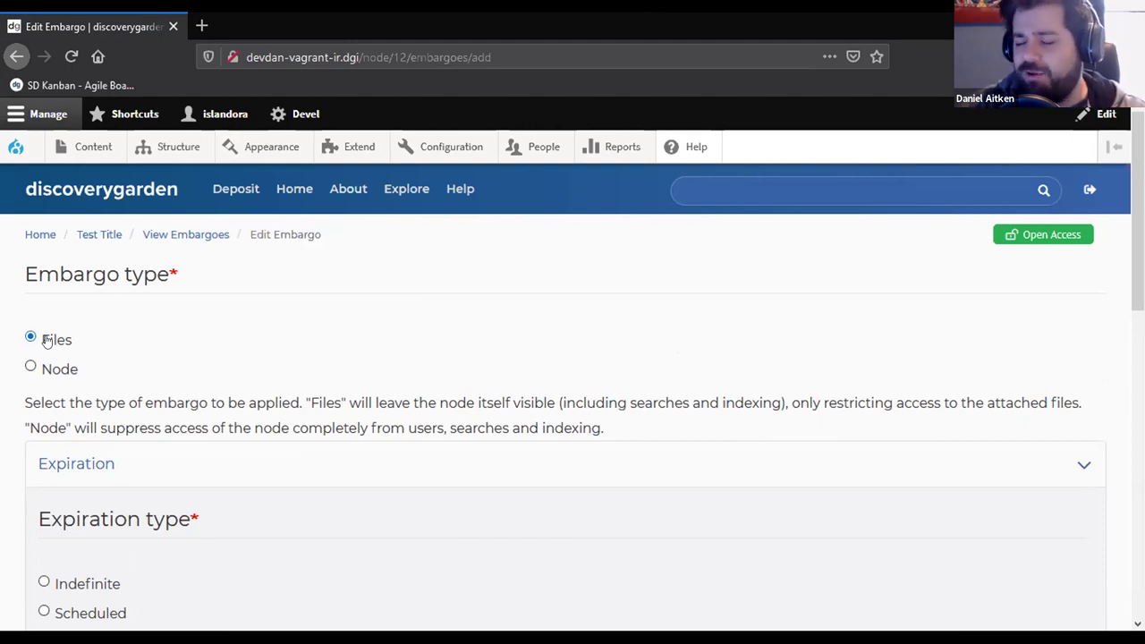
Schedule the embargo to expire on 2020-10-30 and go to the exempt users entry under Exemptions
scroll(358, 324, "down", 4)
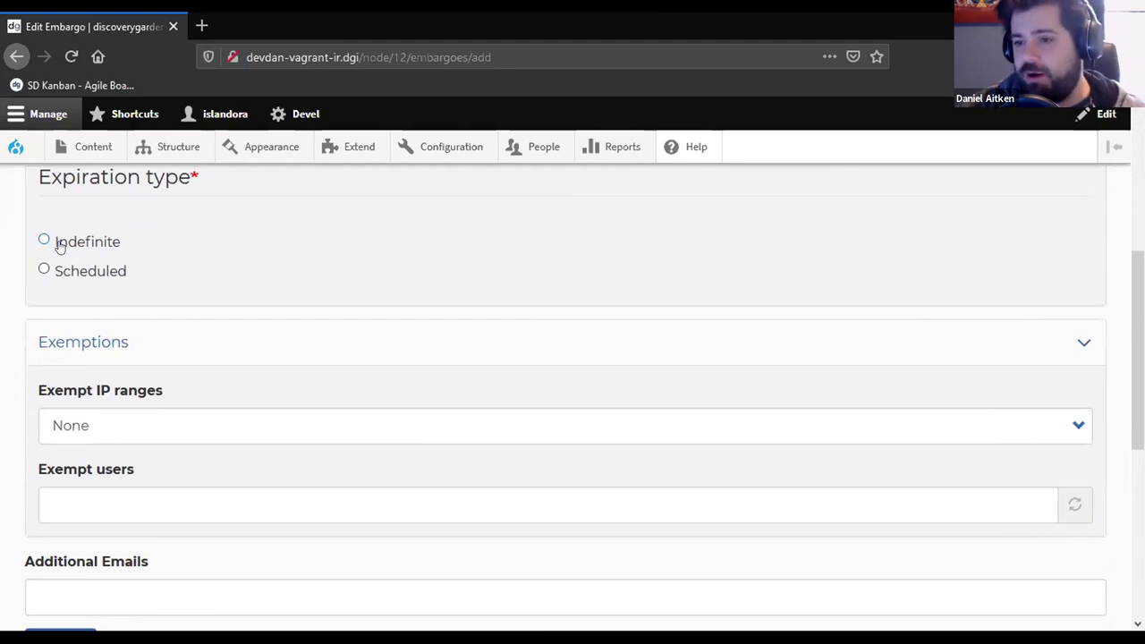
left_click(85, 269)
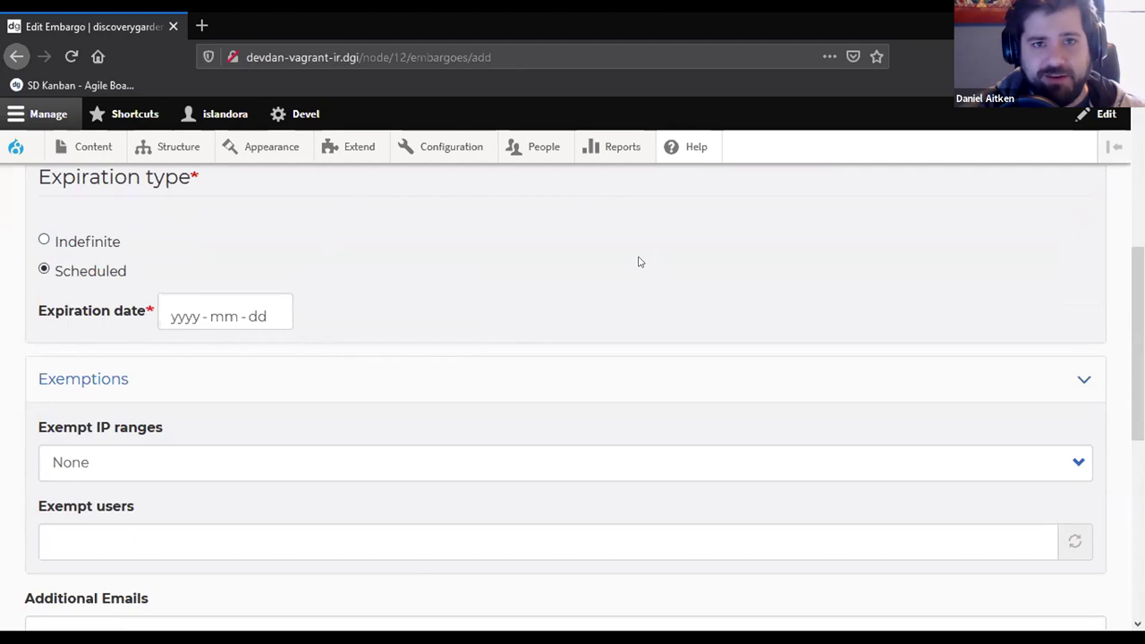
left_click(185, 317)
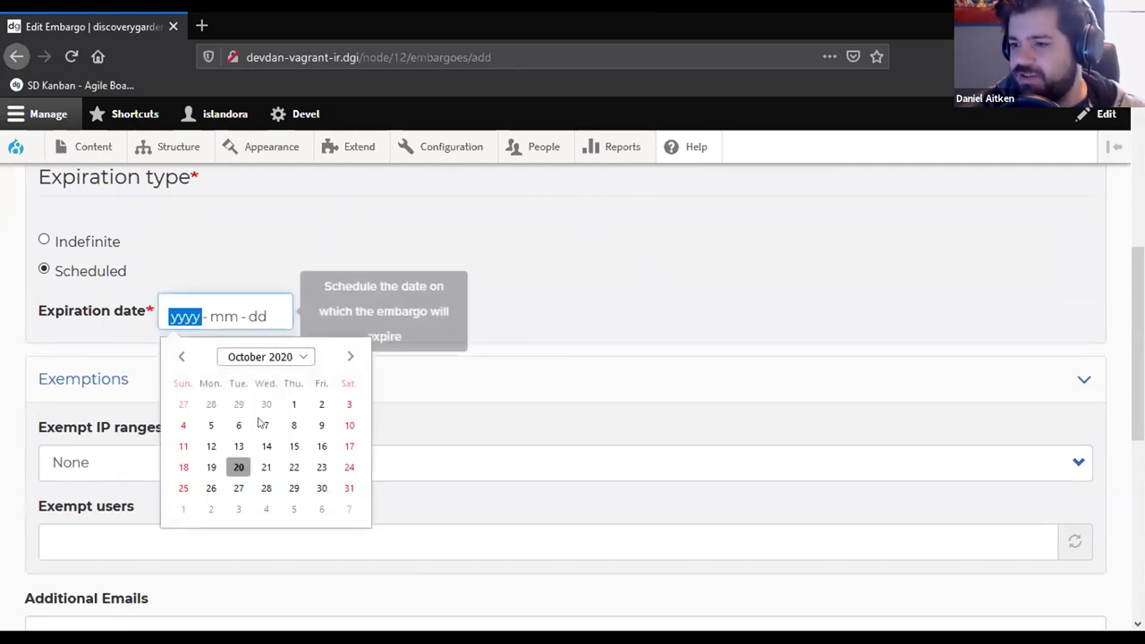
left_click(322, 488)
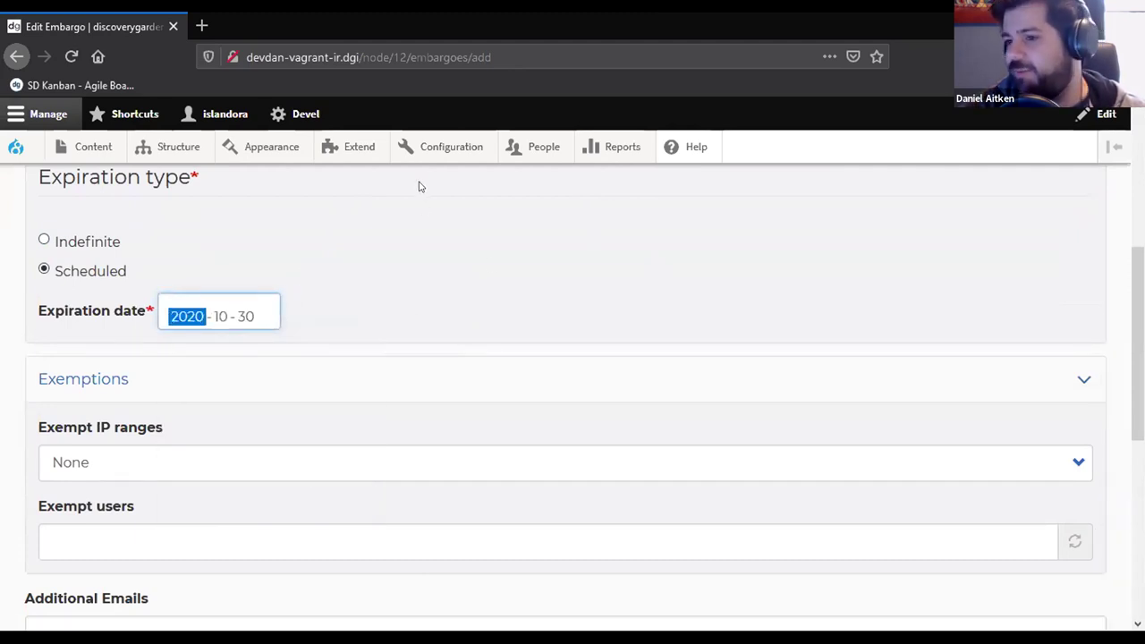
scroll(422, 261, "down", 2)
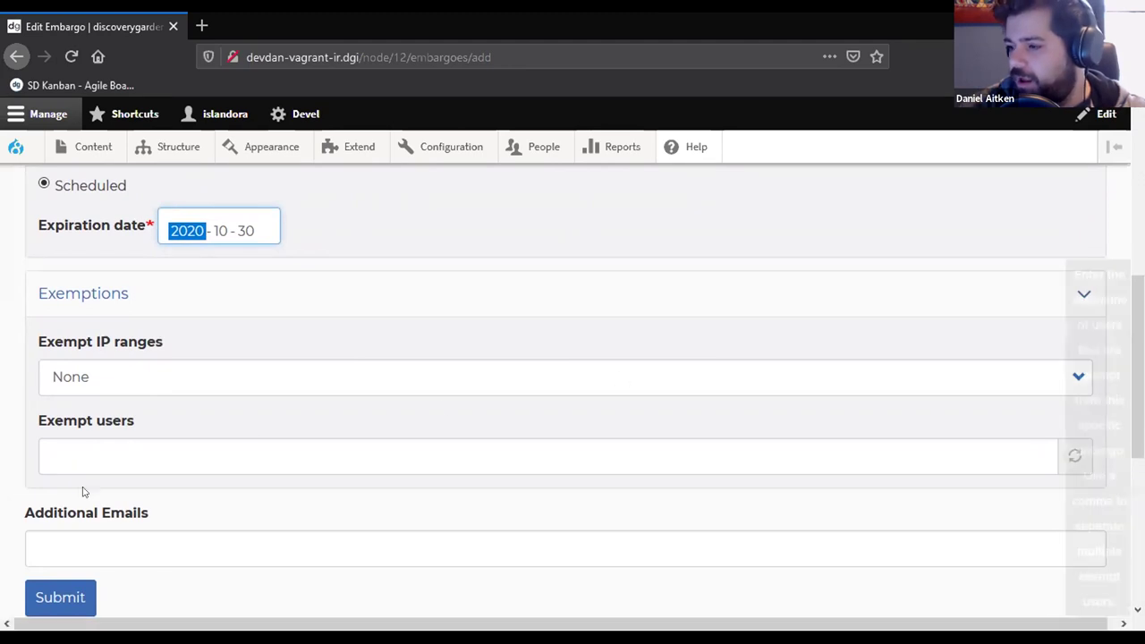
left_click(254, 452)
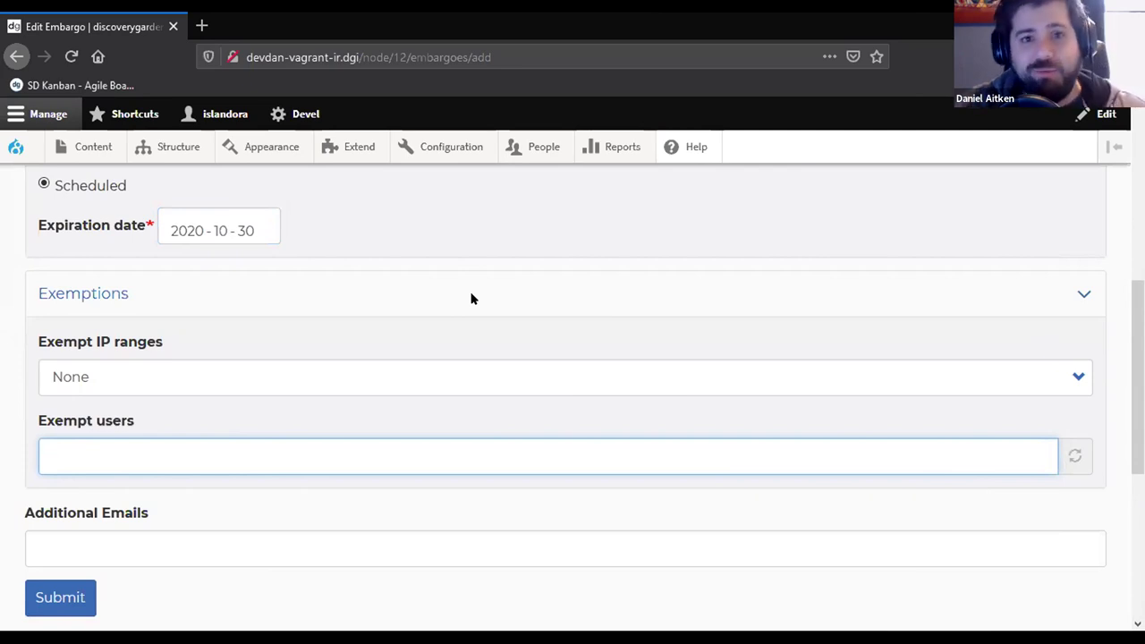
mouse_move(315, 387)
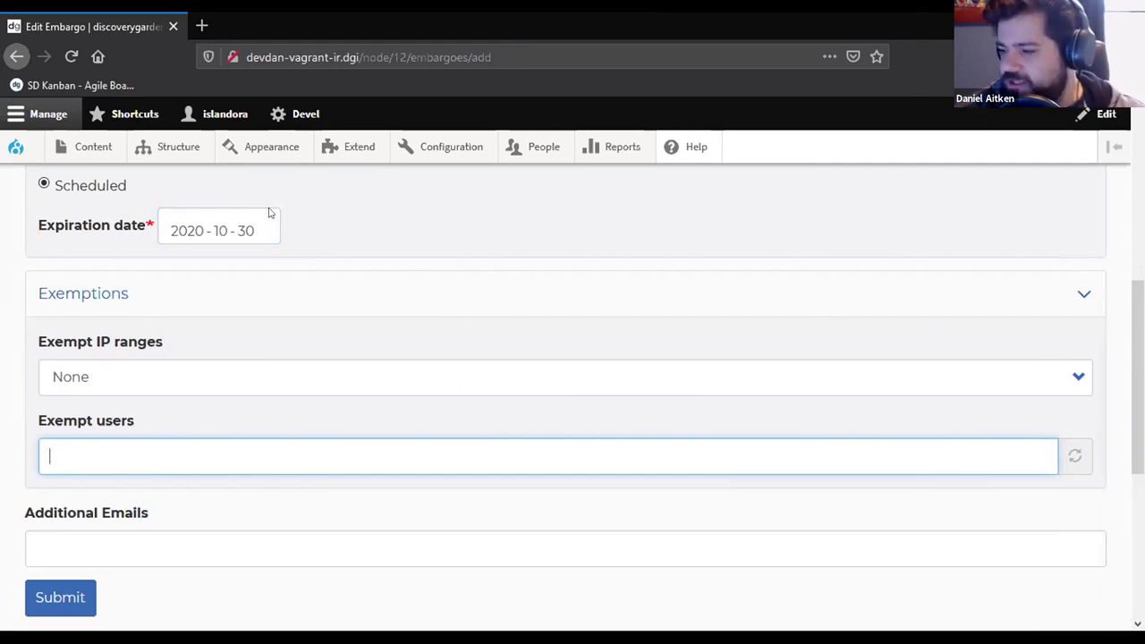
Open the site's taxonomy overview and look through the vocabularies for the one covering scholars
mouse_move(159, 148)
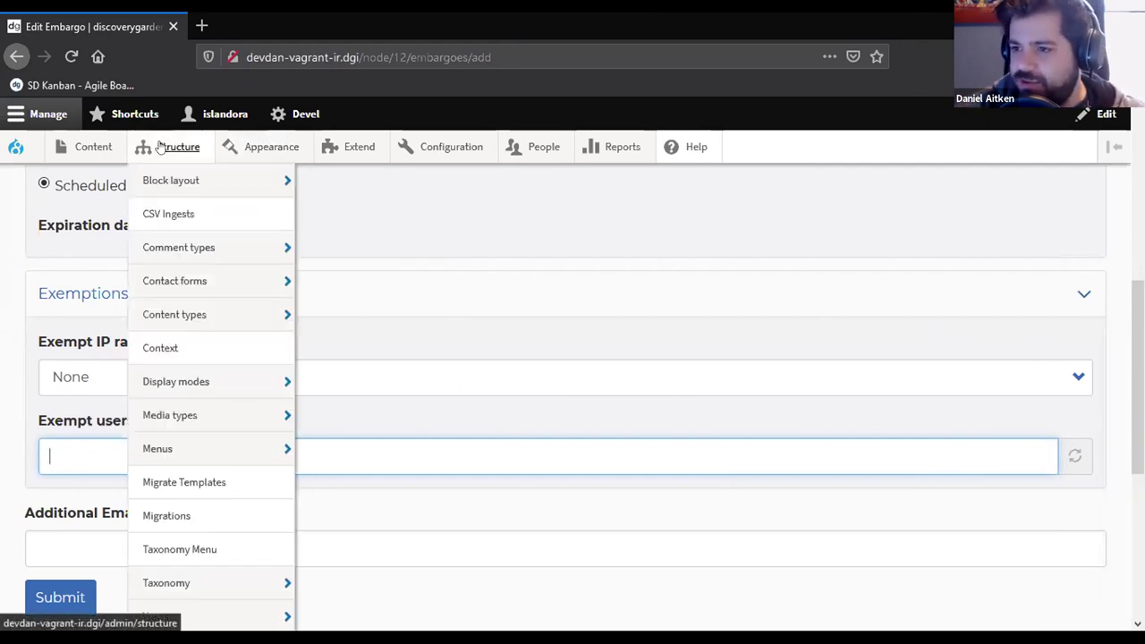
left_click(191, 586)
scroll(675, 328, "down", 4)
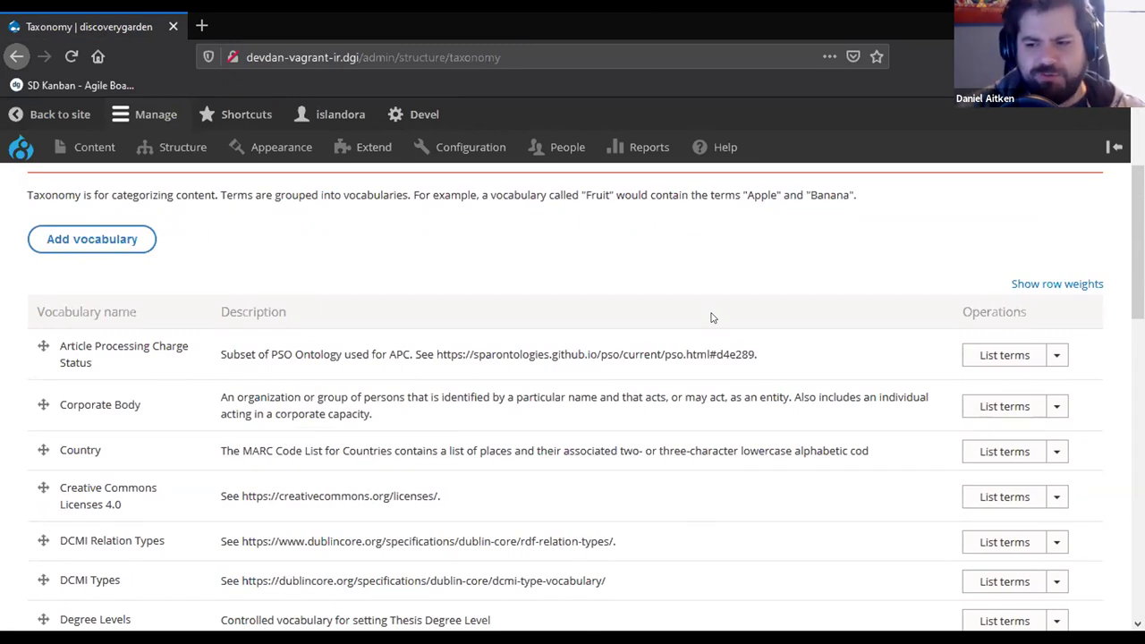
scroll(698, 409, "down", 5)
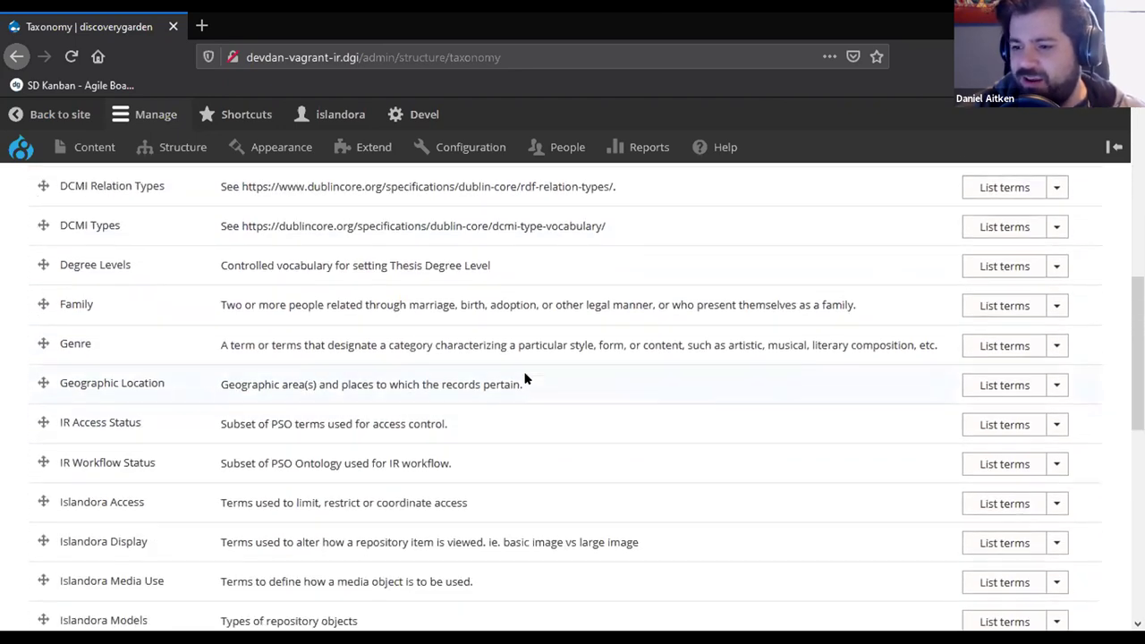
scroll(526, 378, "down", 7)
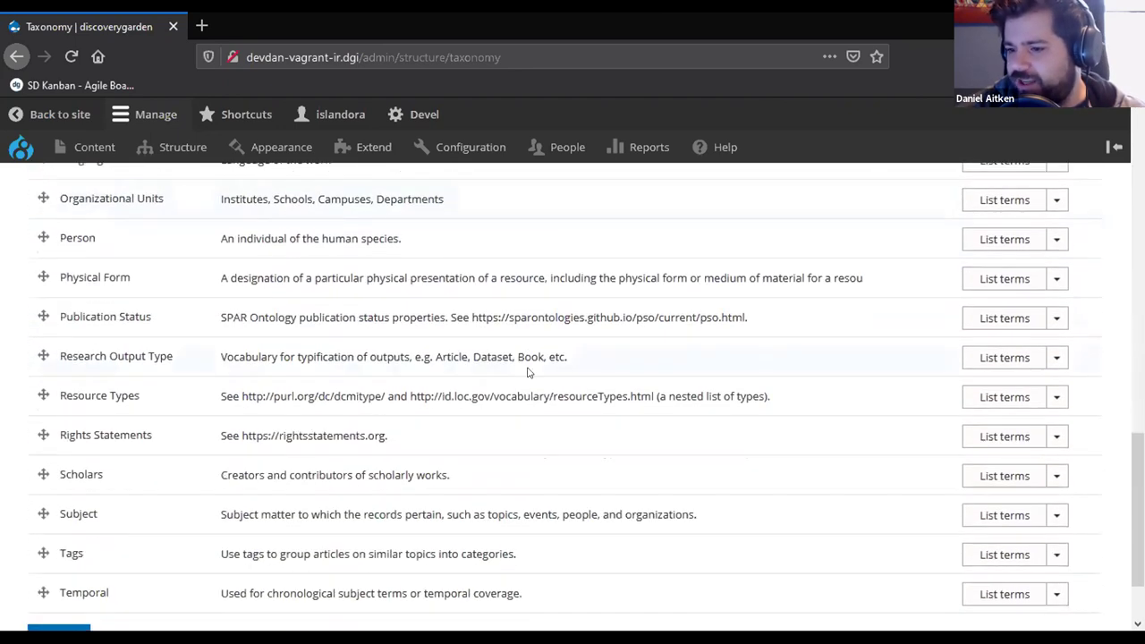
scroll(528, 373, "down", 2)
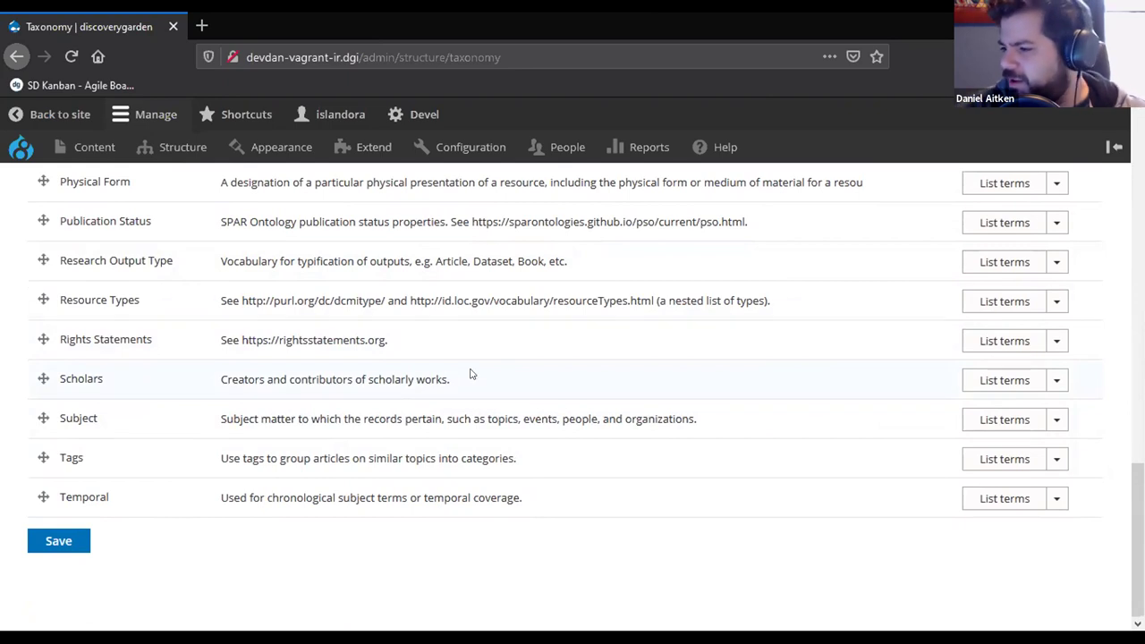
List the terms of the Scholars vocabulary and open one scholar's term page
left_click(988, 383)
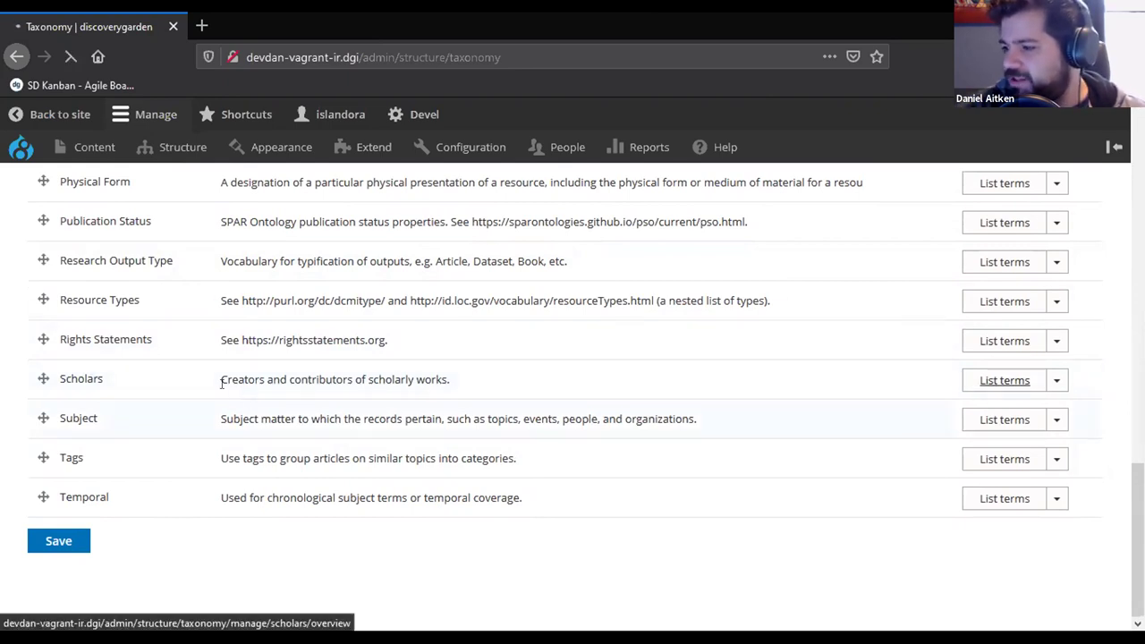
scroll(109, 420, "down", 2)
left_click(112, 403)
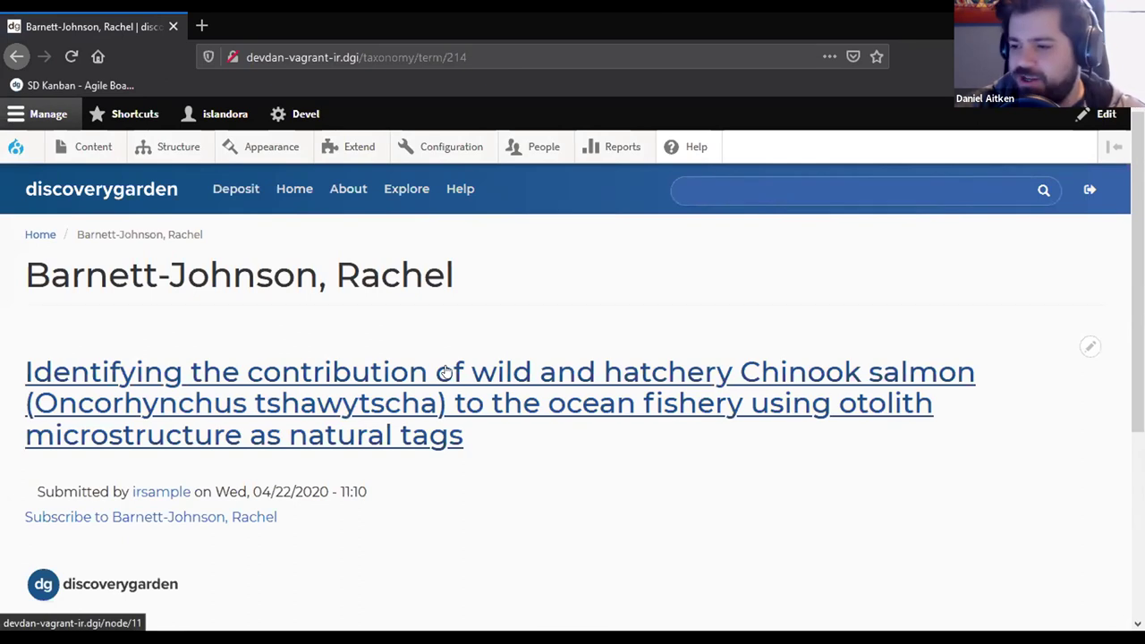
Return to the taxonomy overview and list the terms of the Research Output Type vocabulary
left_click(16, 56)
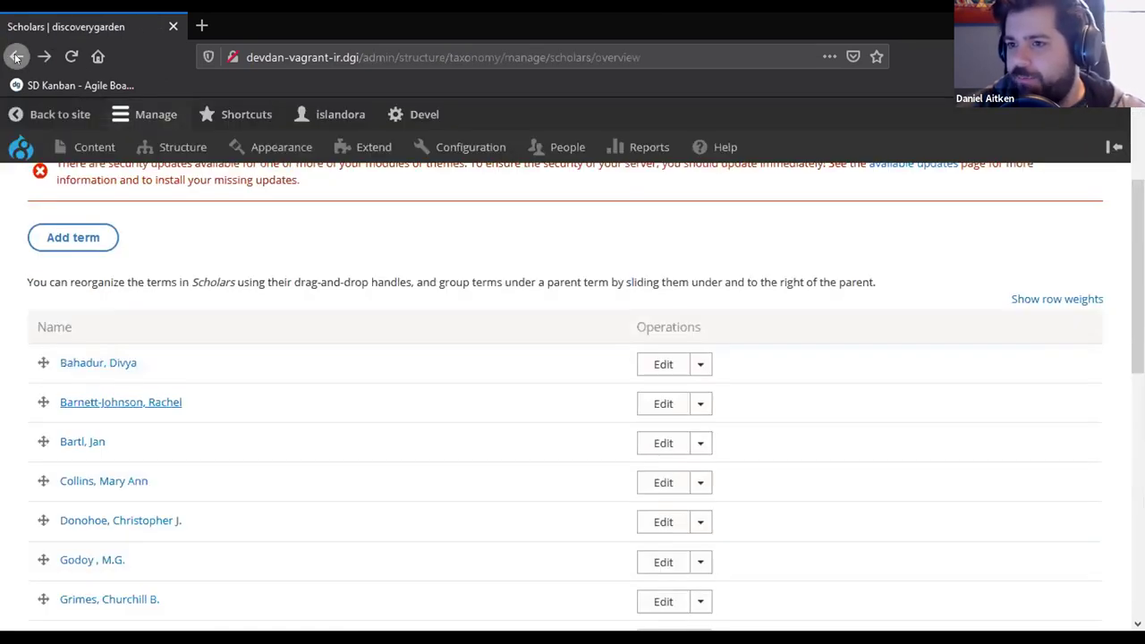
left_click(16, 56)
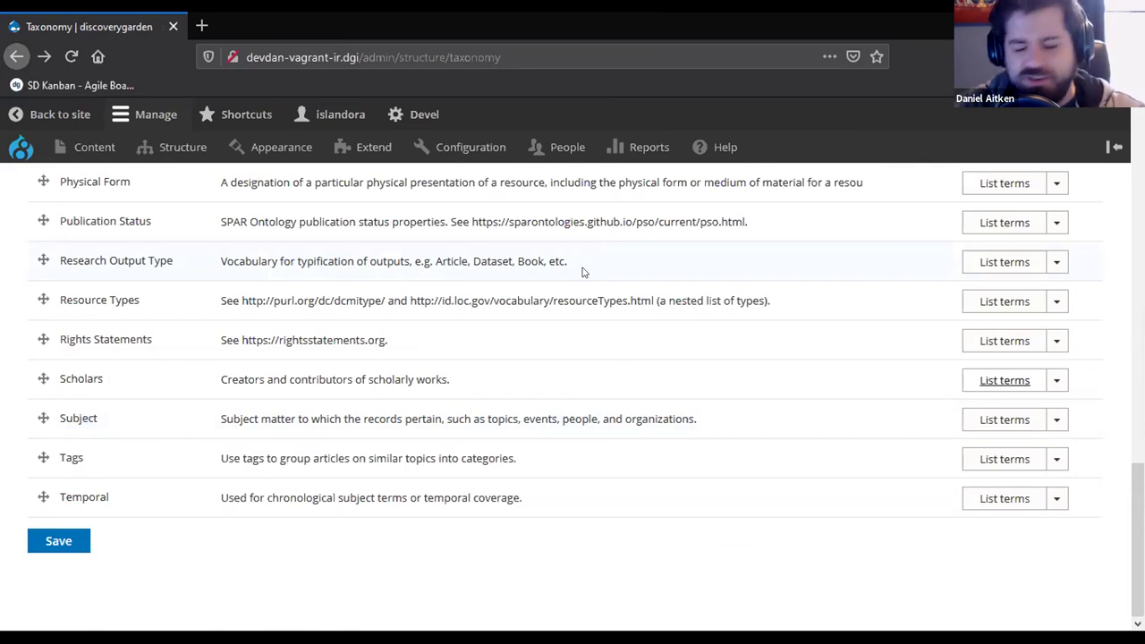
left_click(1004, 262)
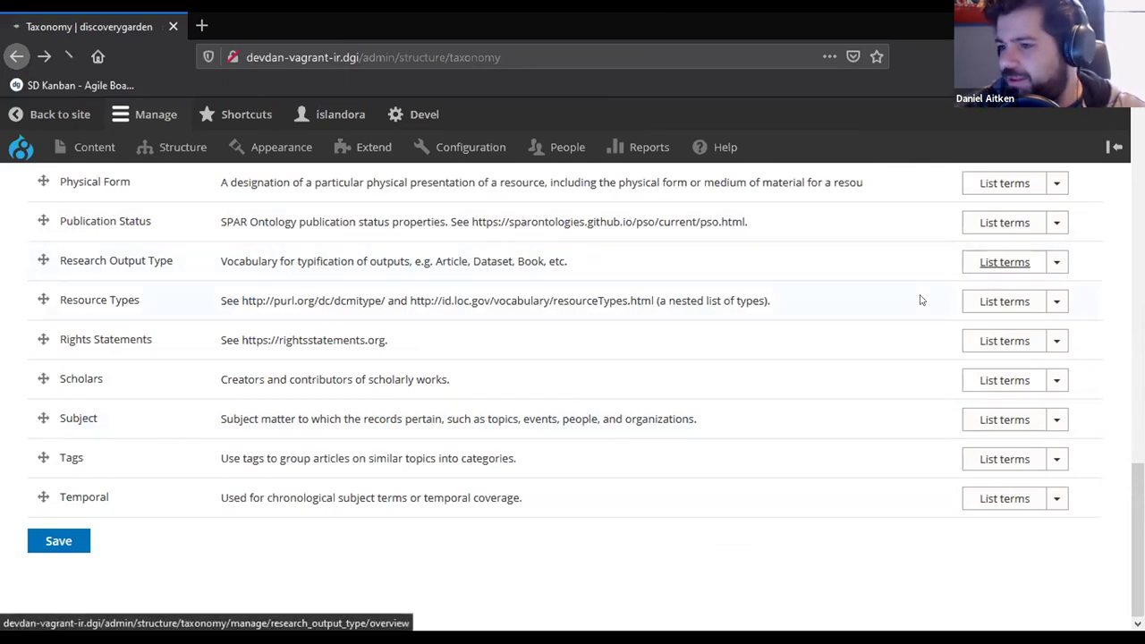
scroll(462, 421, "down", 2)
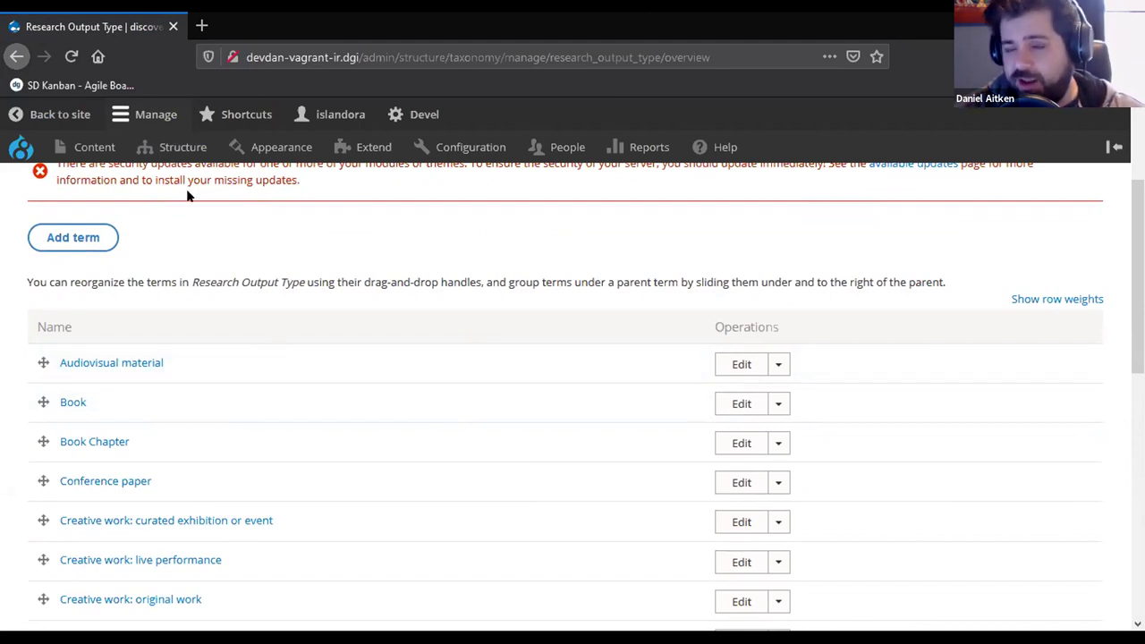
Open the form display settings of the Research Output content type
mouse_move(166, 154)
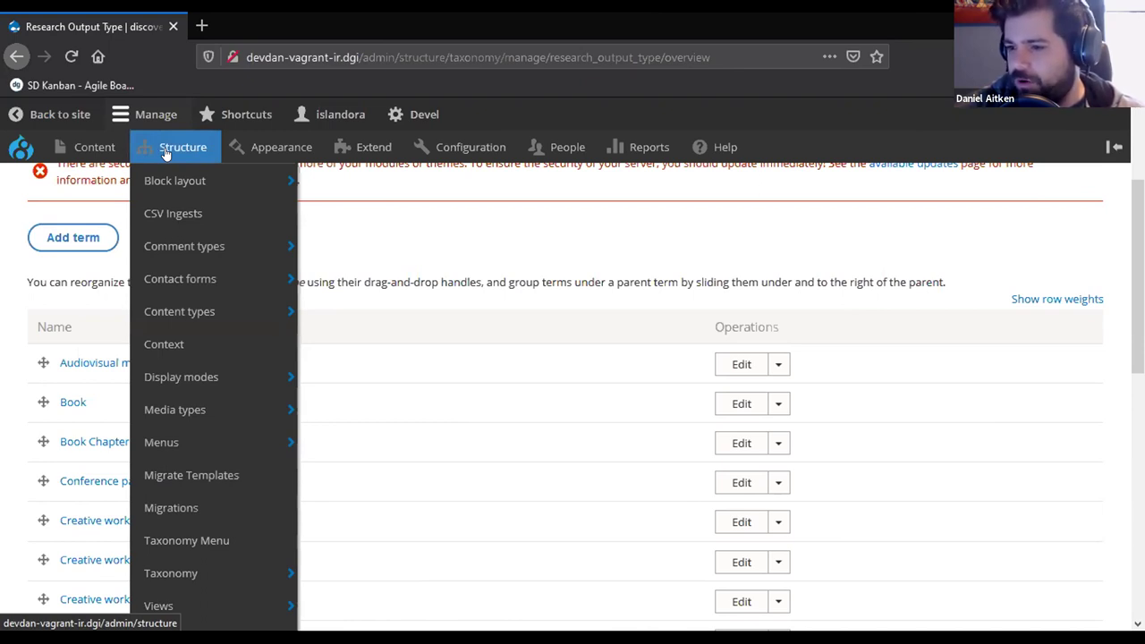
mouse_move(227, 313)
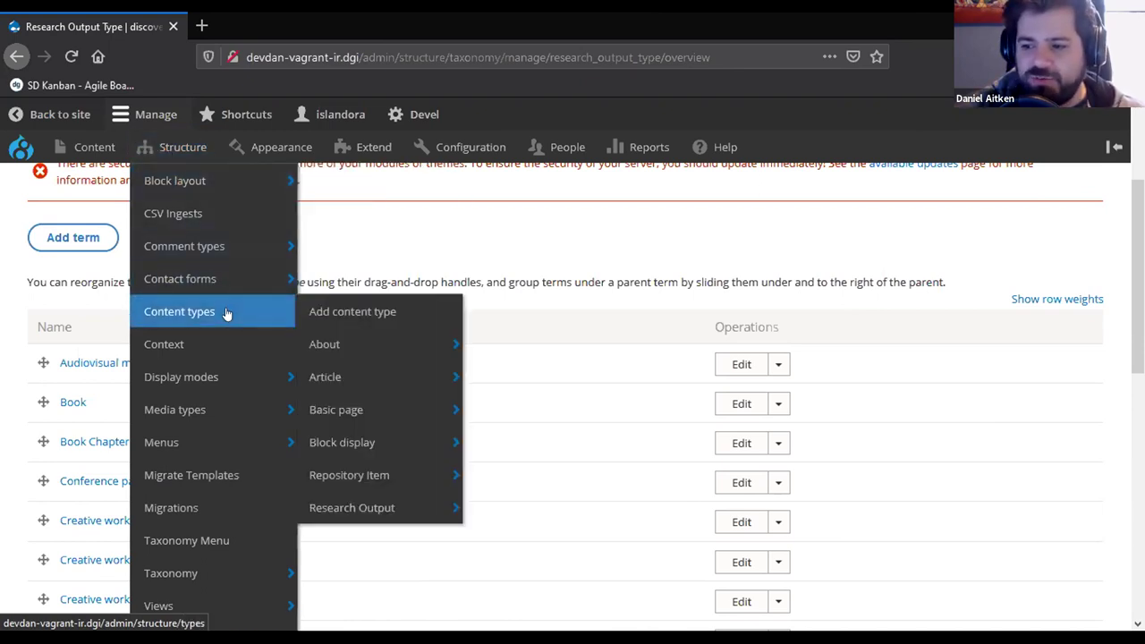
mouse_move(396, 509)
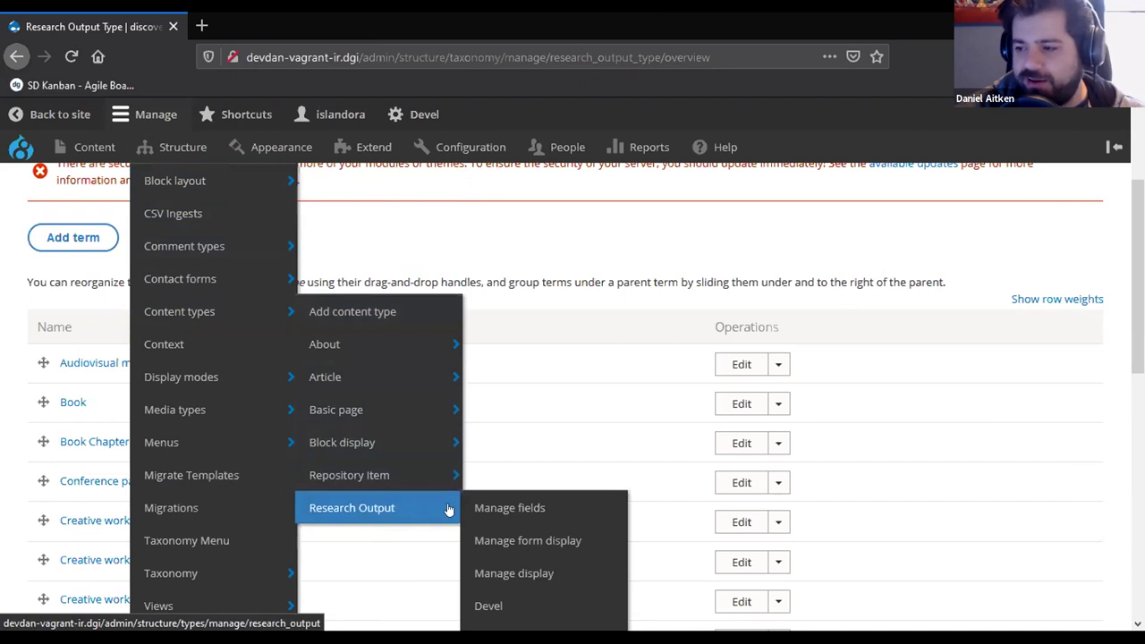
left_click(541, 545)
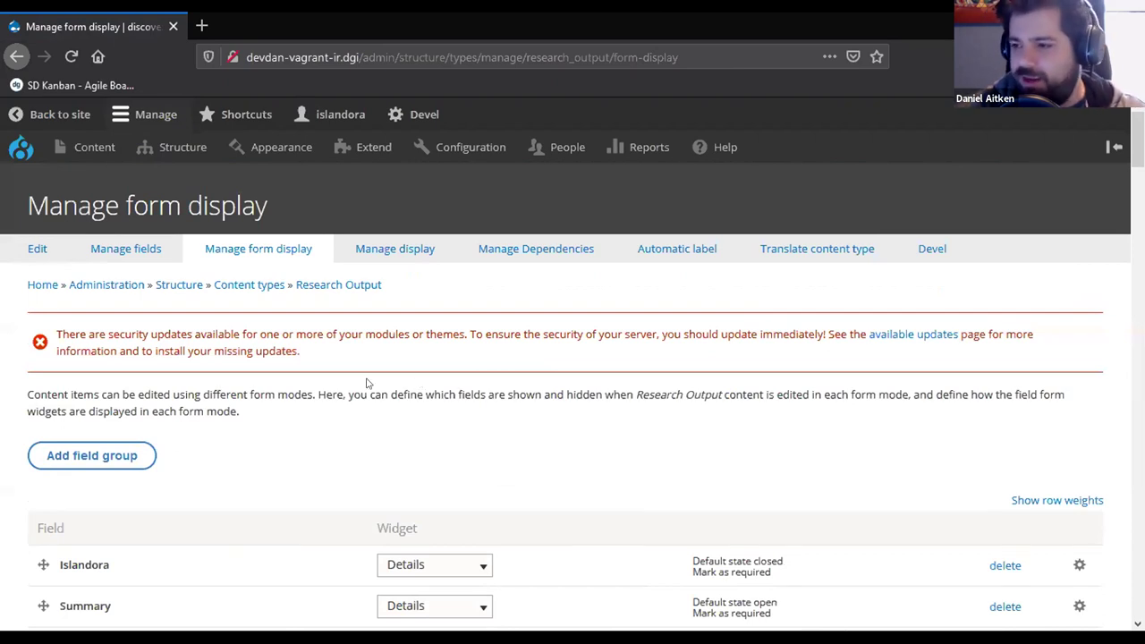
Open the Research Output field dependencies and examine the conditions available for the control field
left_click(515, 252)
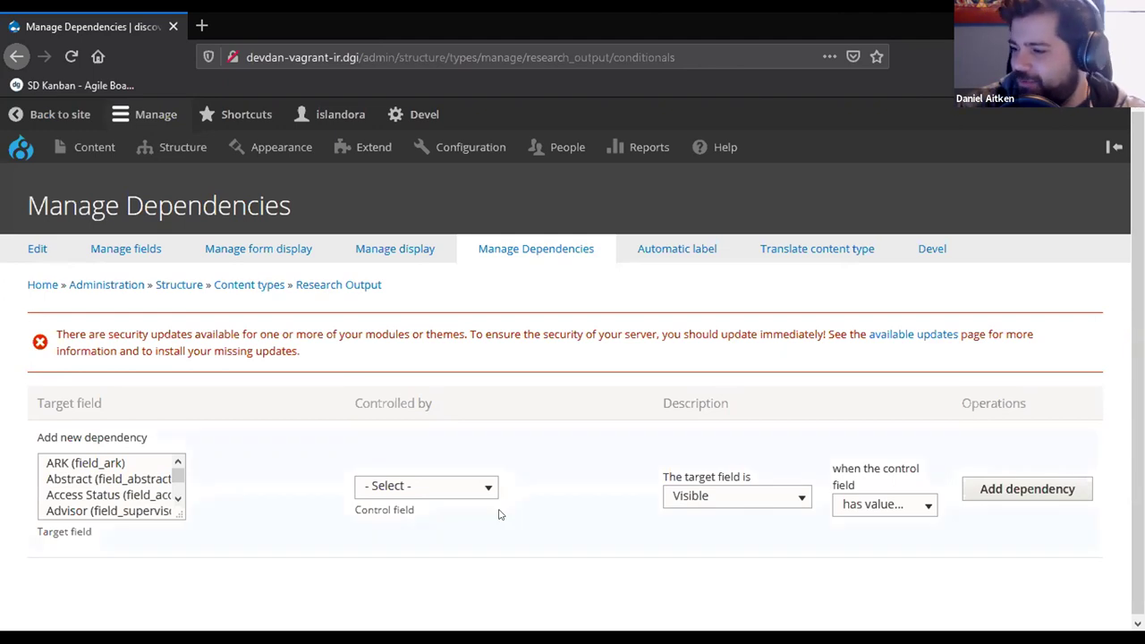
left_click(893, 507)
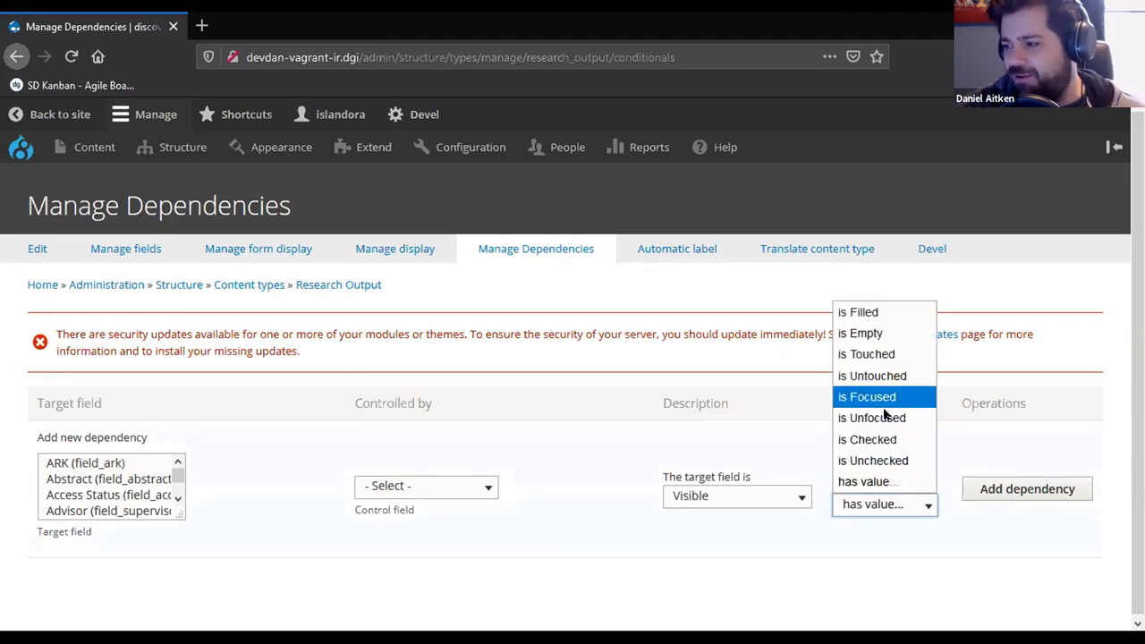
left_click(998, 534)
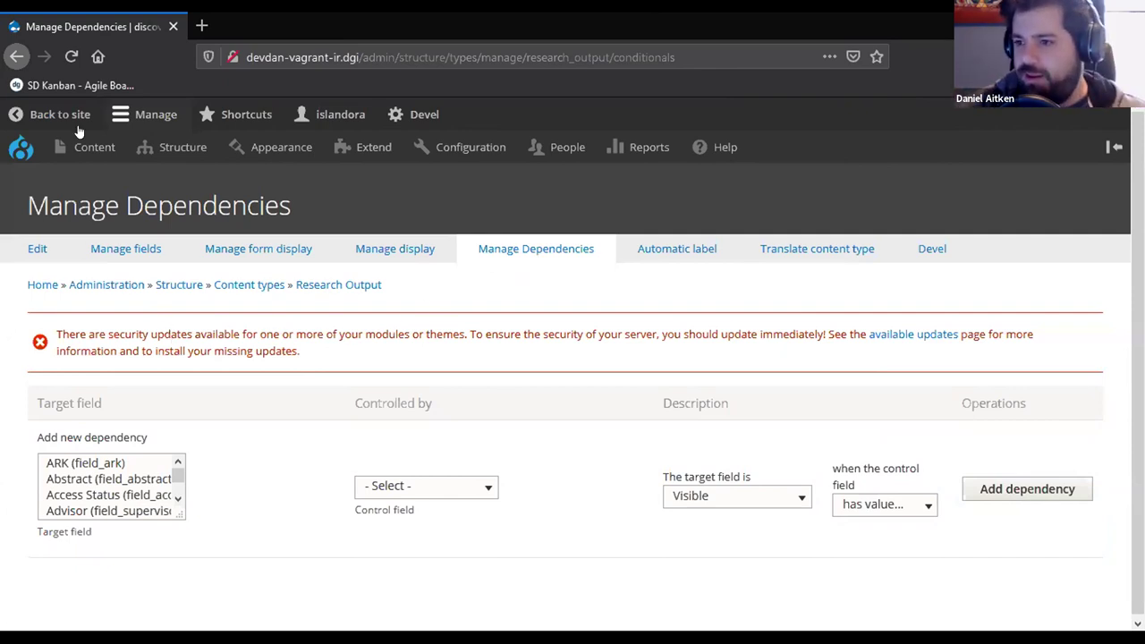
Go to the site's home page, open the research output deposit form and look through its field groups
left_click(13, 152)
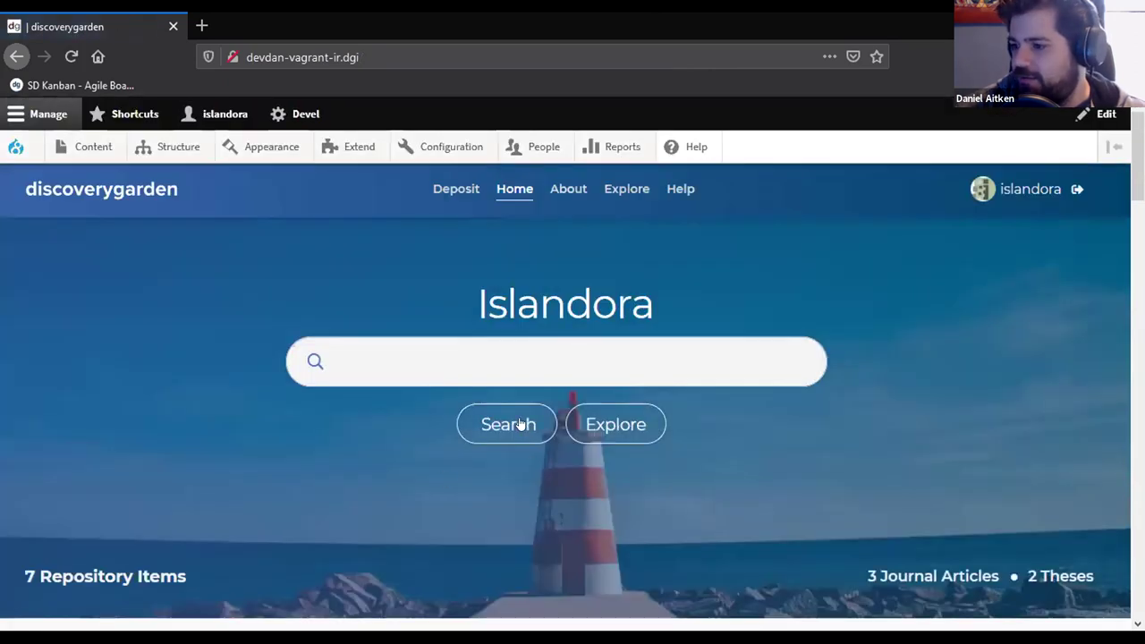
left_click(437, 190)
scroll(582, 382, "down", 10)
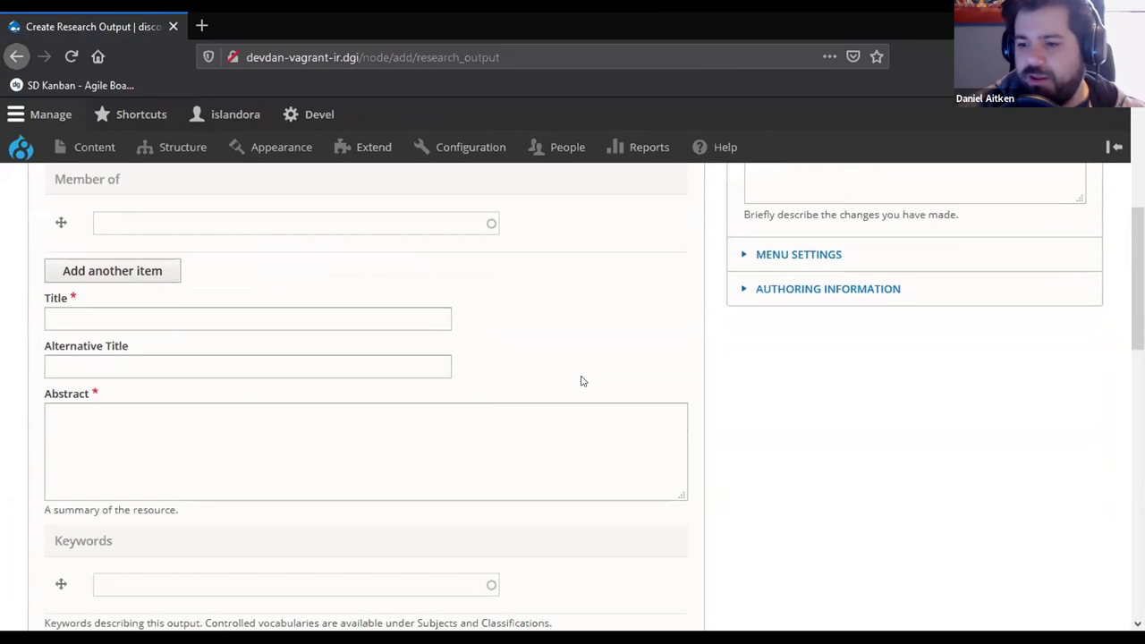
scroll(582, 382, "down", 3)
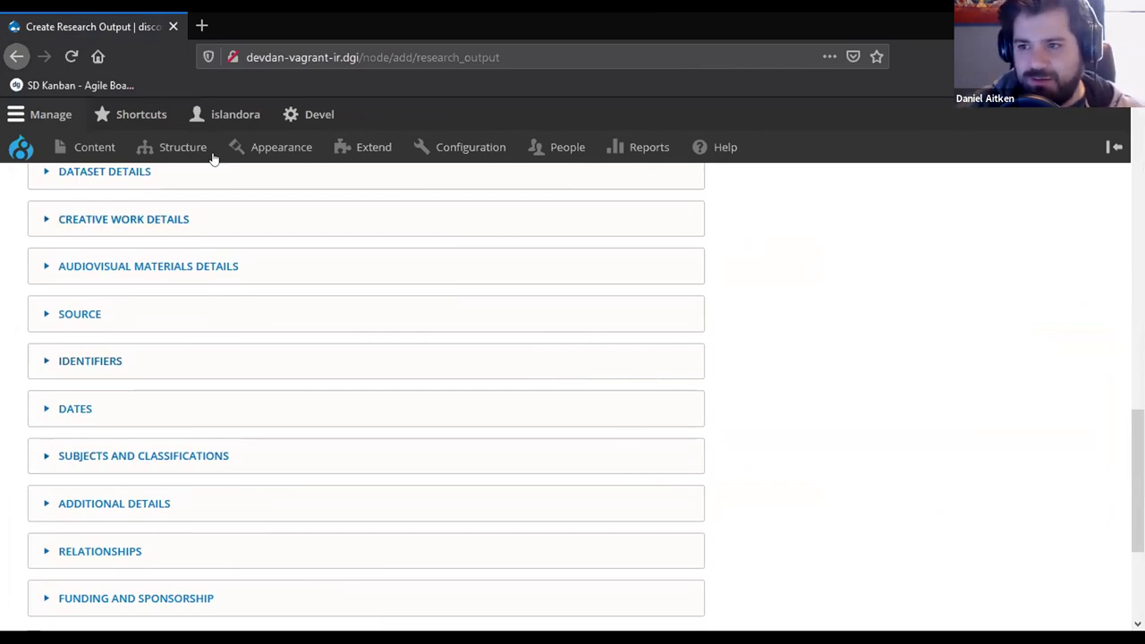
Open the CSV Ingests page and review its options for queuing a spreadsheet ingest
mouse_move(166, 152)
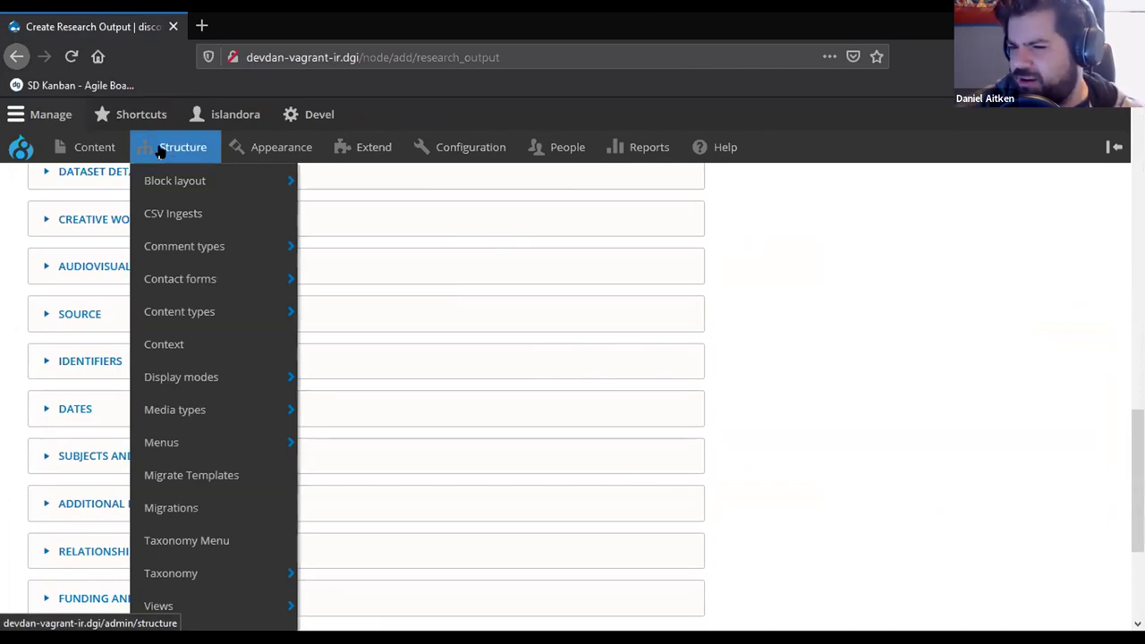
left_click(183, 215)
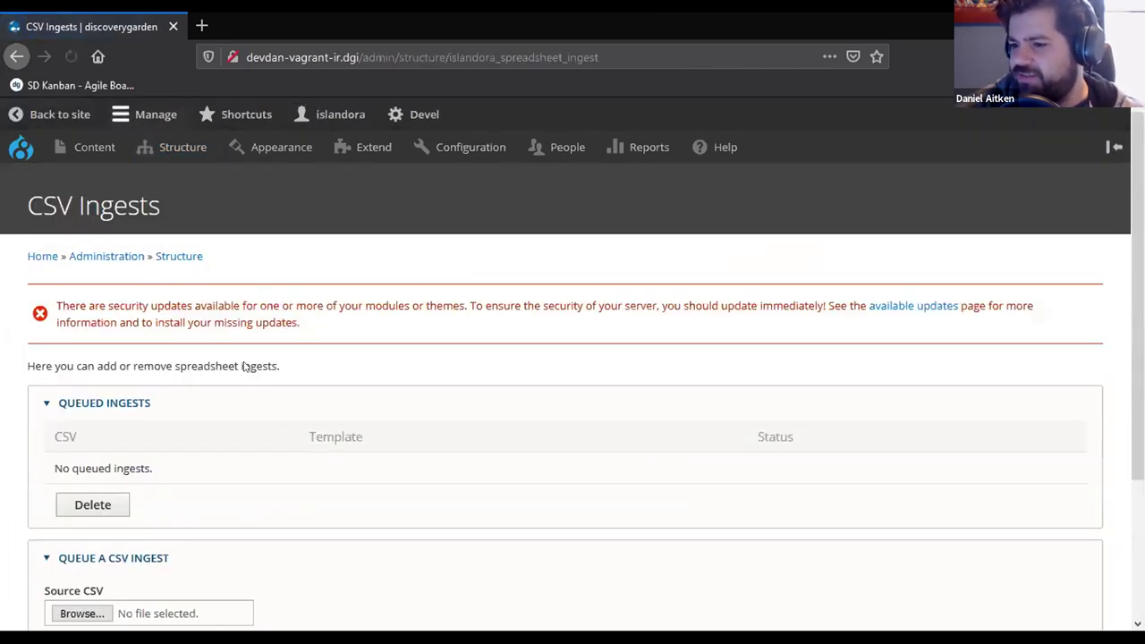
scroll(487, 306, "down", 3)
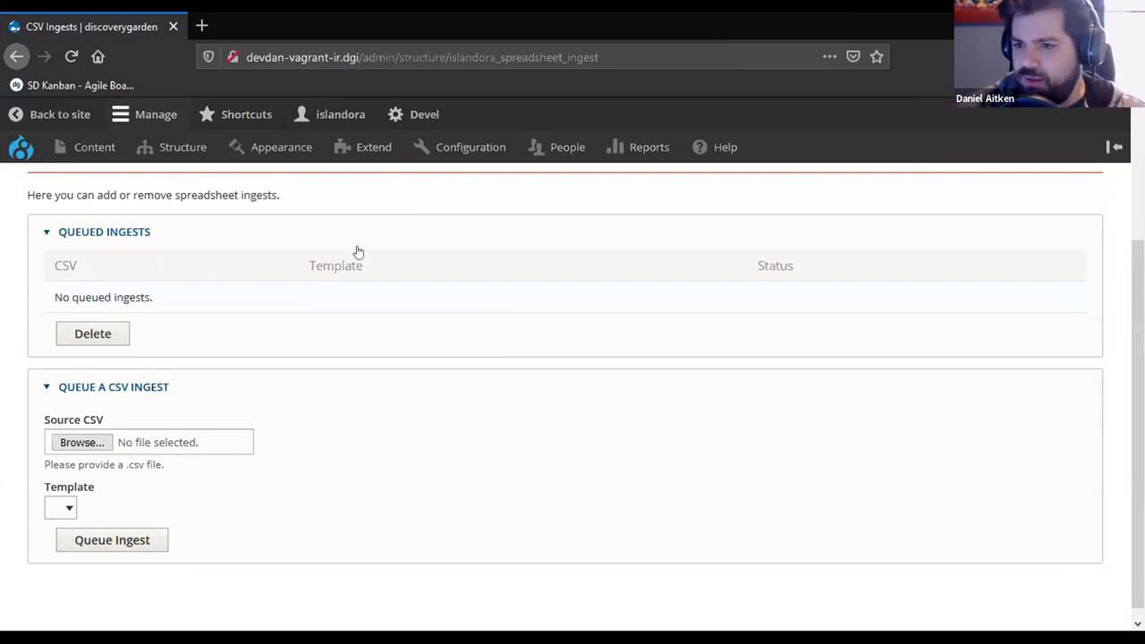
Go to the home page and search the repository without a search term
left_click(20, 152)
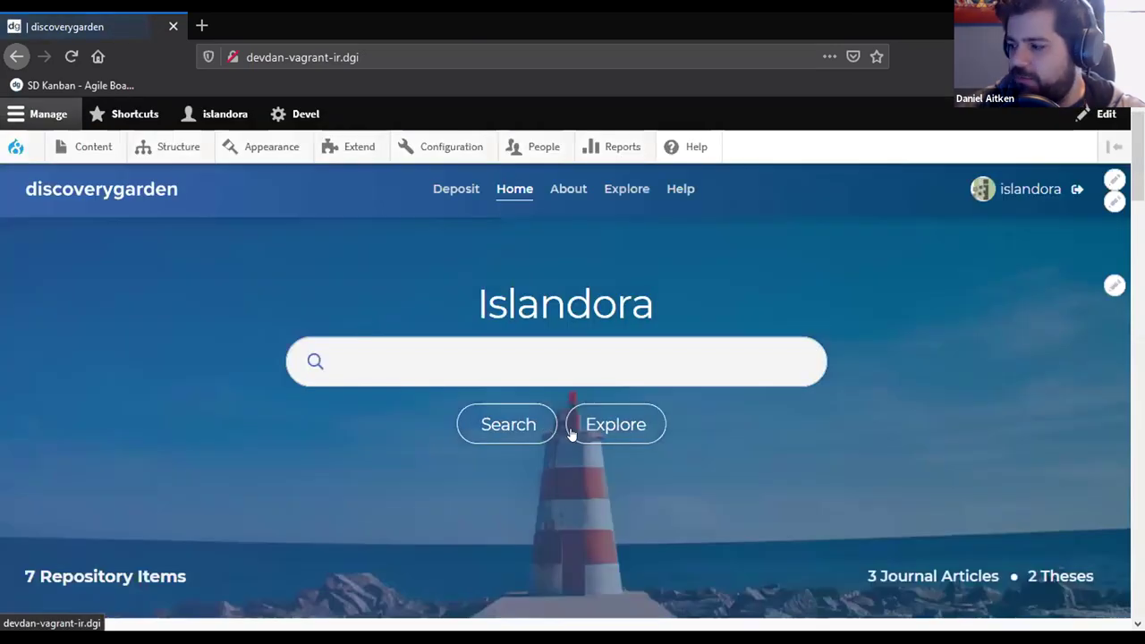
left_click(708, 348)
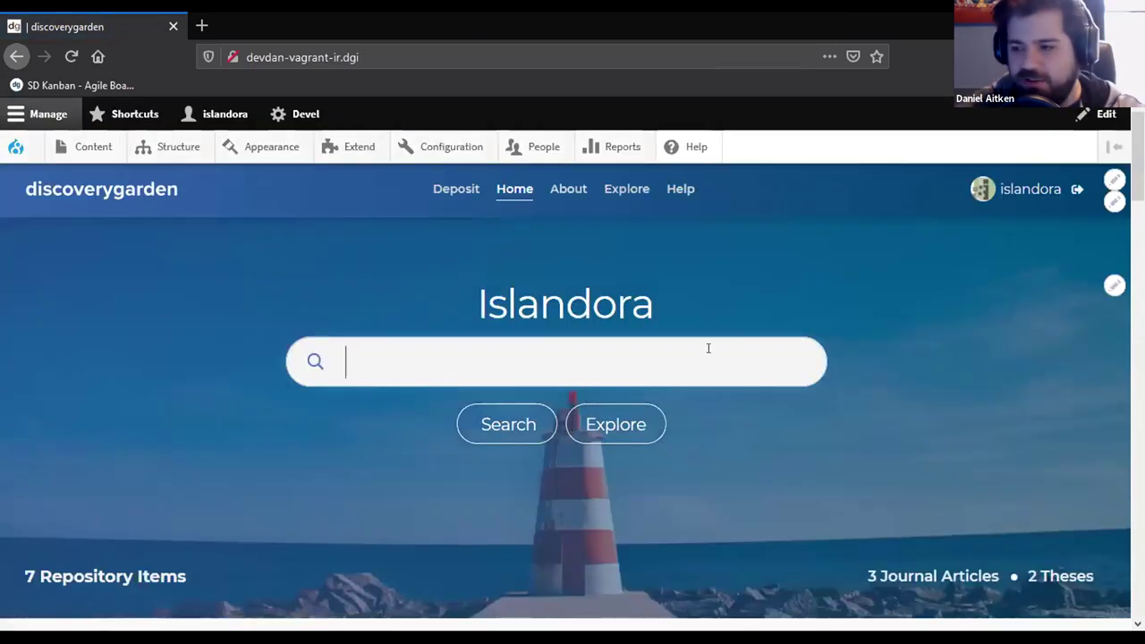
key("Return")
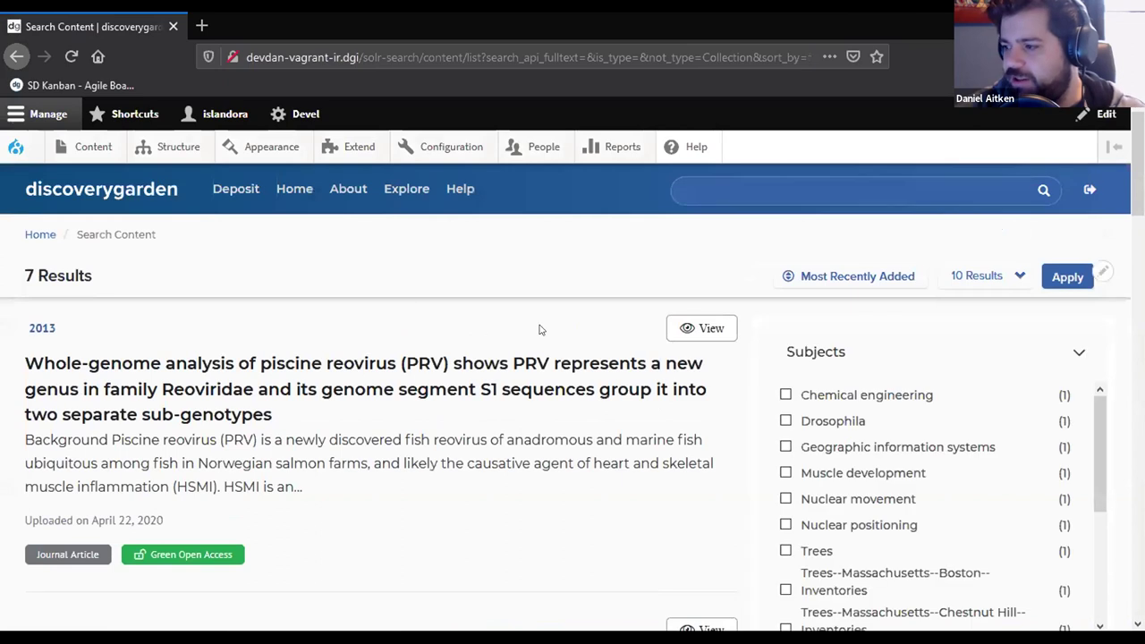
Look through the search results and their facets, from Subjects and Access Status to Research Output Type and Media type
scroll(519, 393, "down", 2)
scroll(464, 455, "down", 2)
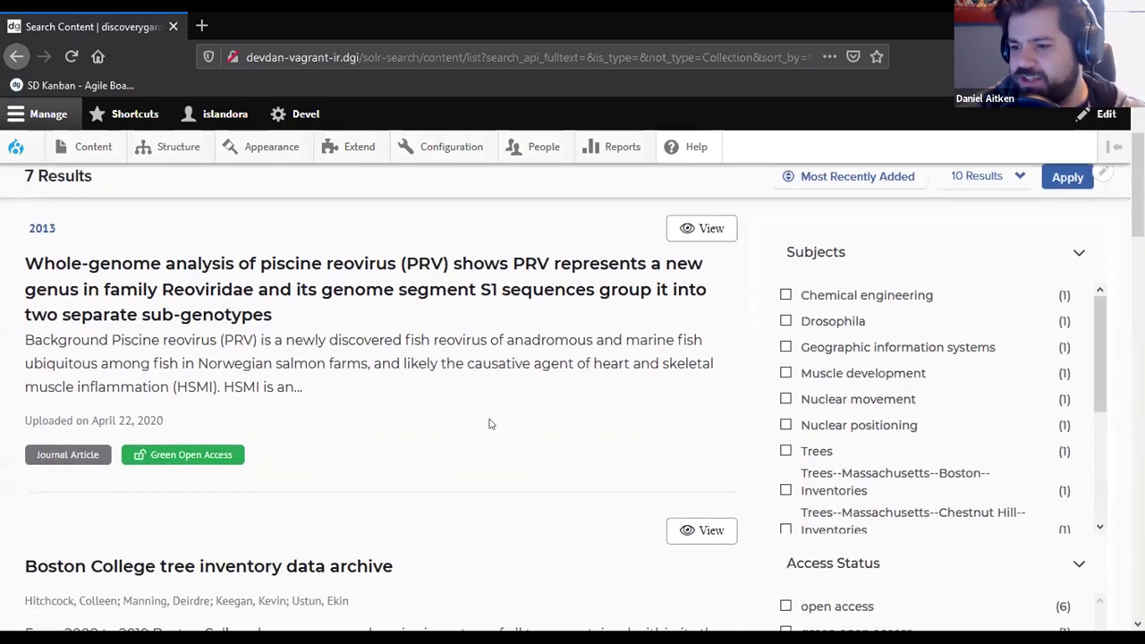
scroll(715, 401, "up", 2)
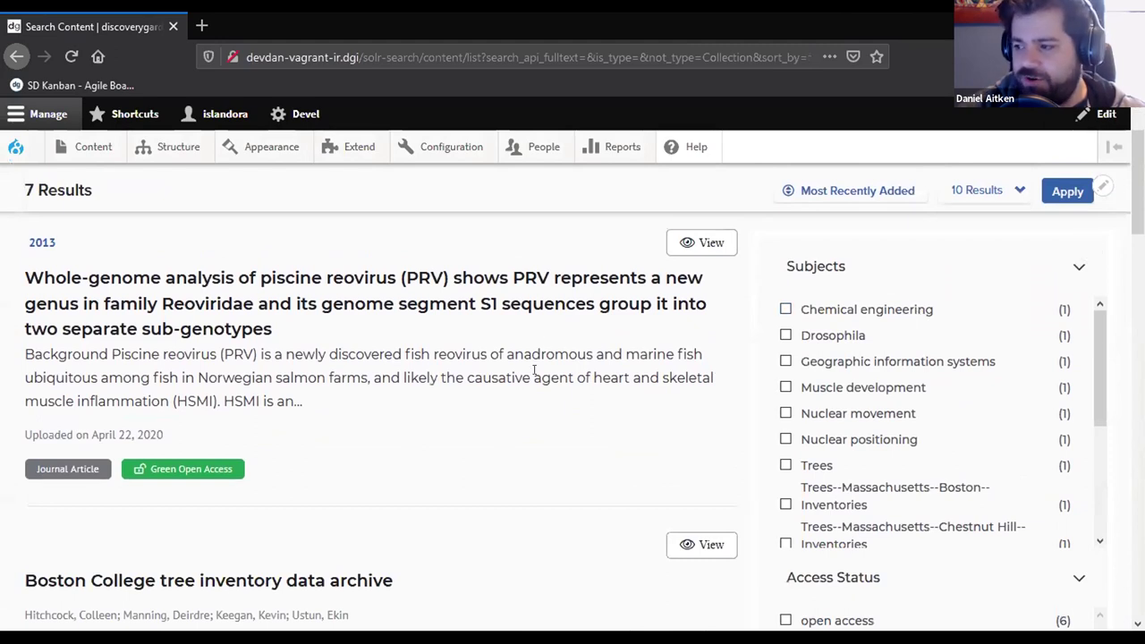
scroll(529, 380, "down", 2)
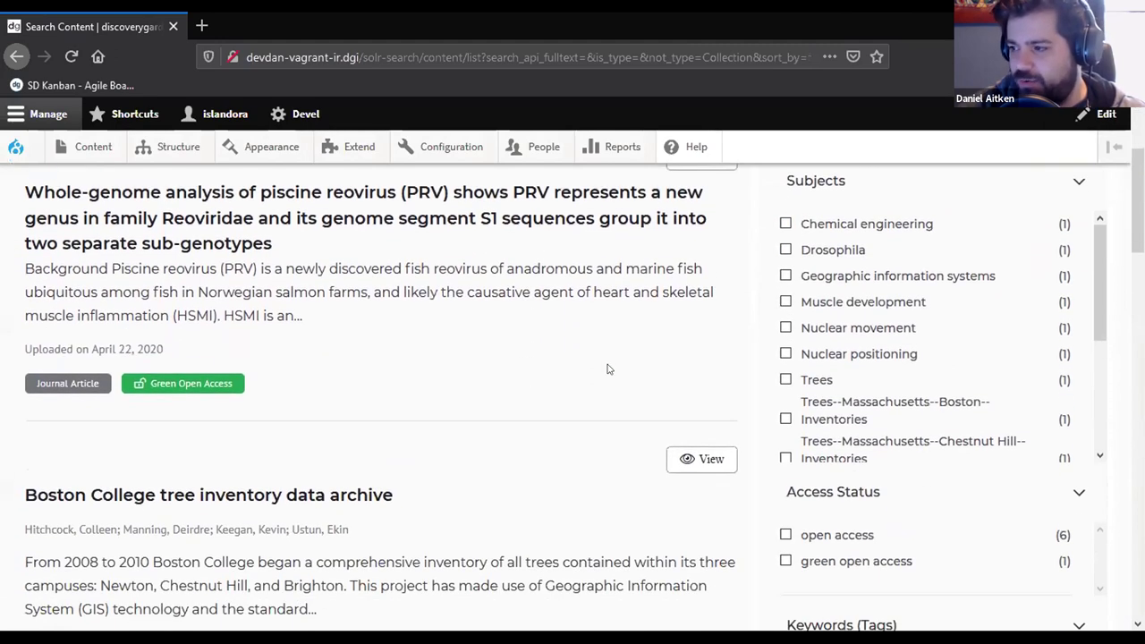
scroll(606, 368, "down", 4)
scroll(605, 368, "down", 2)
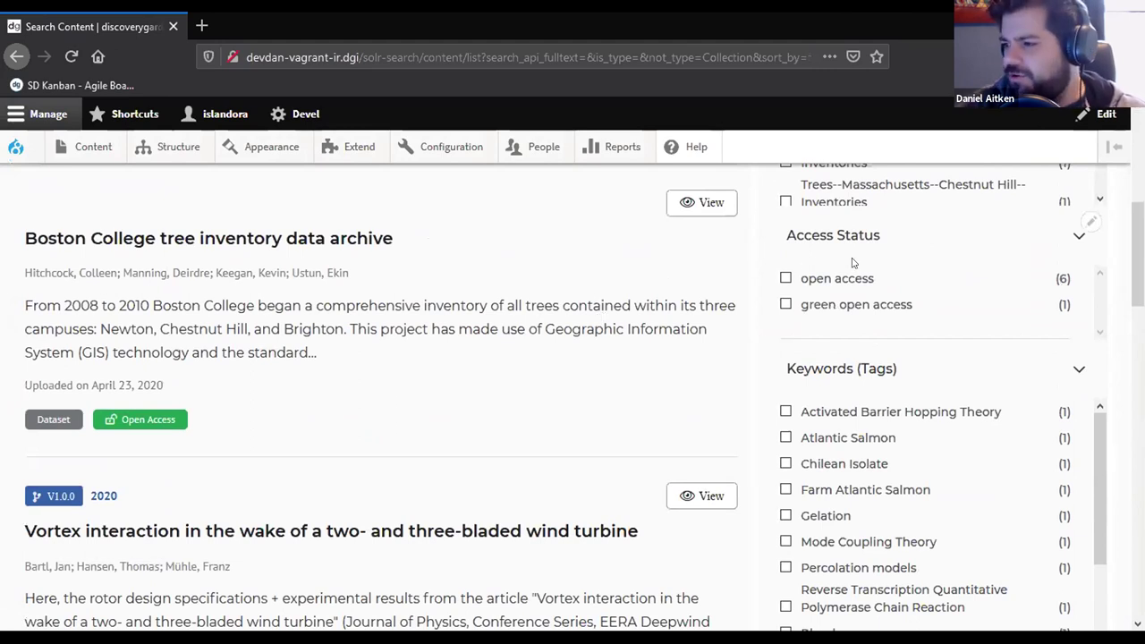
scroll(657, 340, "down", 3)
scroll(657, 340, "down", 3)
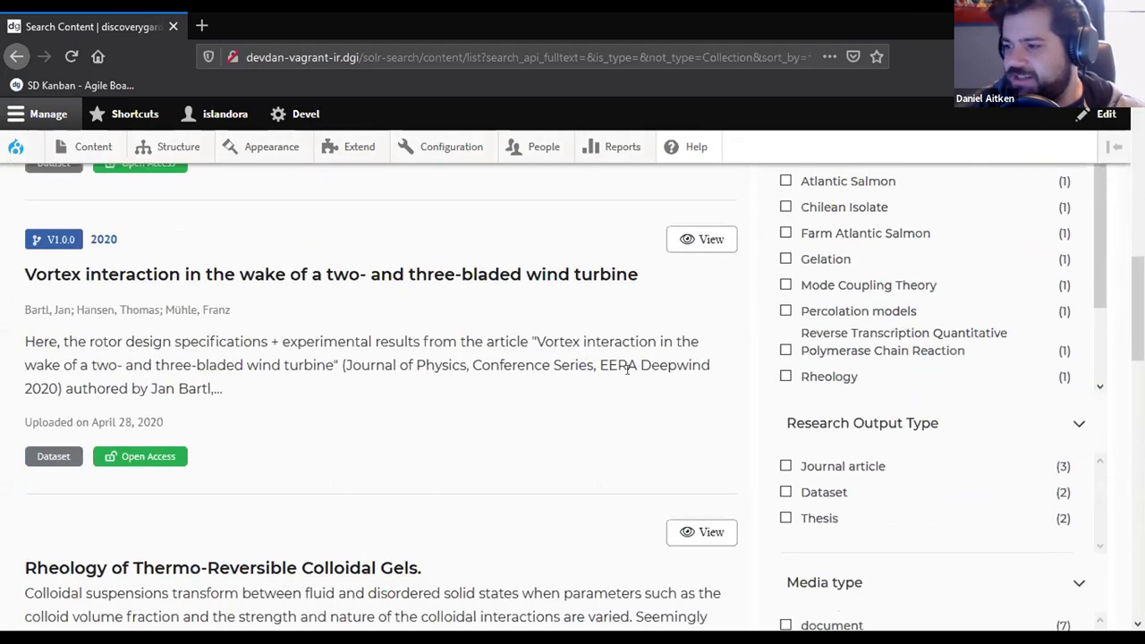
scroll(739, 400, "down", 2)
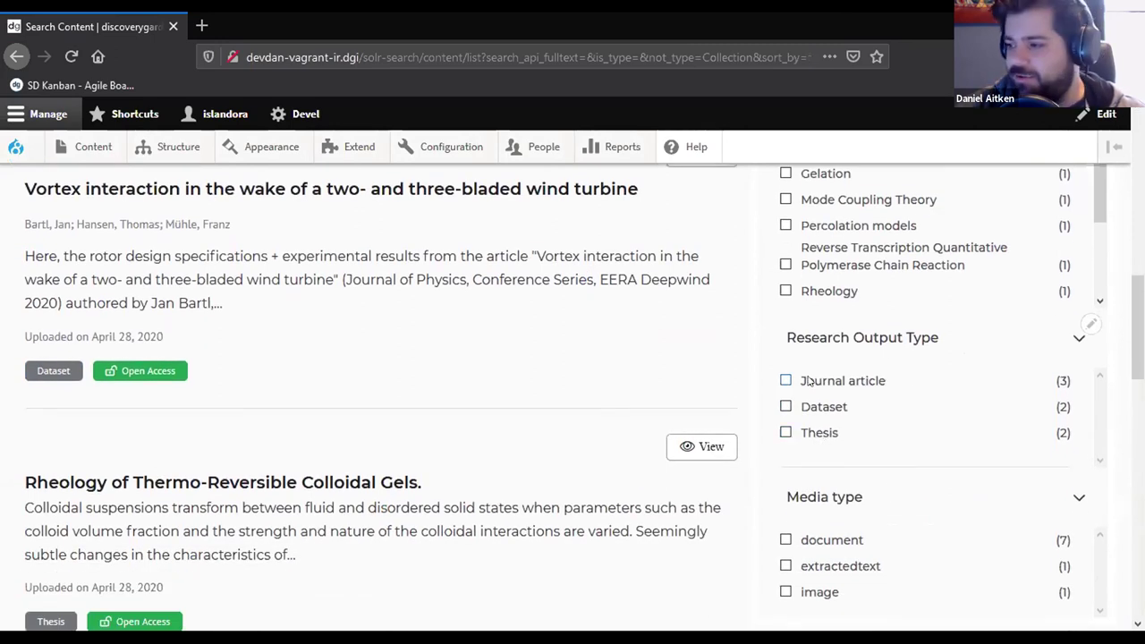
scroll(234, 345, "up", 2)
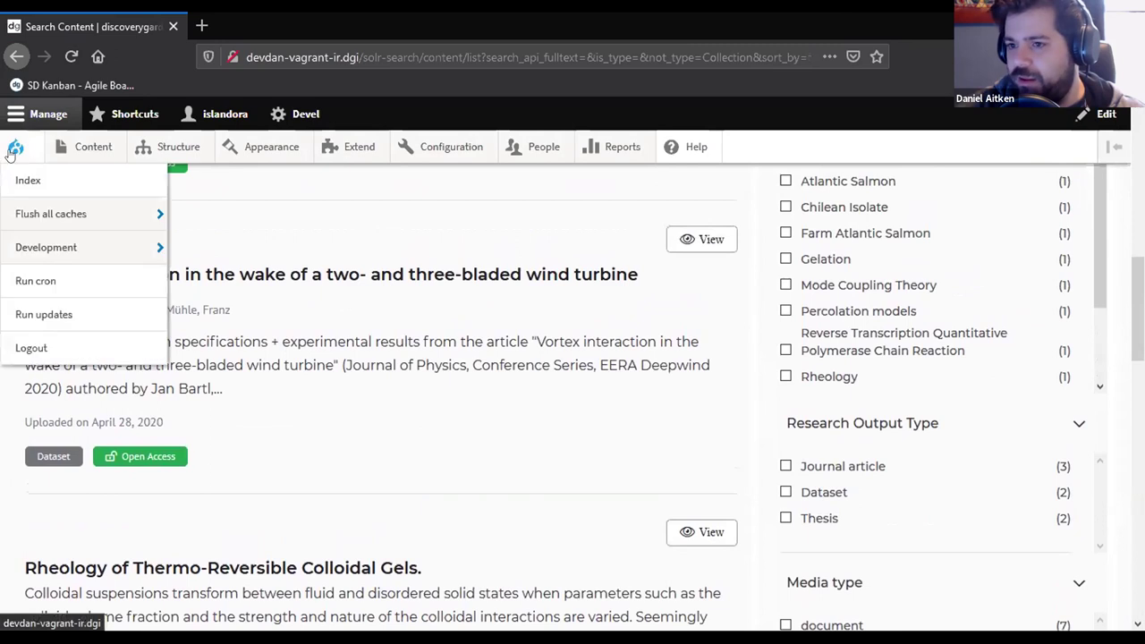
Return to the home page and browse the repository items of type Text
left_click(15, 146)
scroll(627, 314, "down", 5)
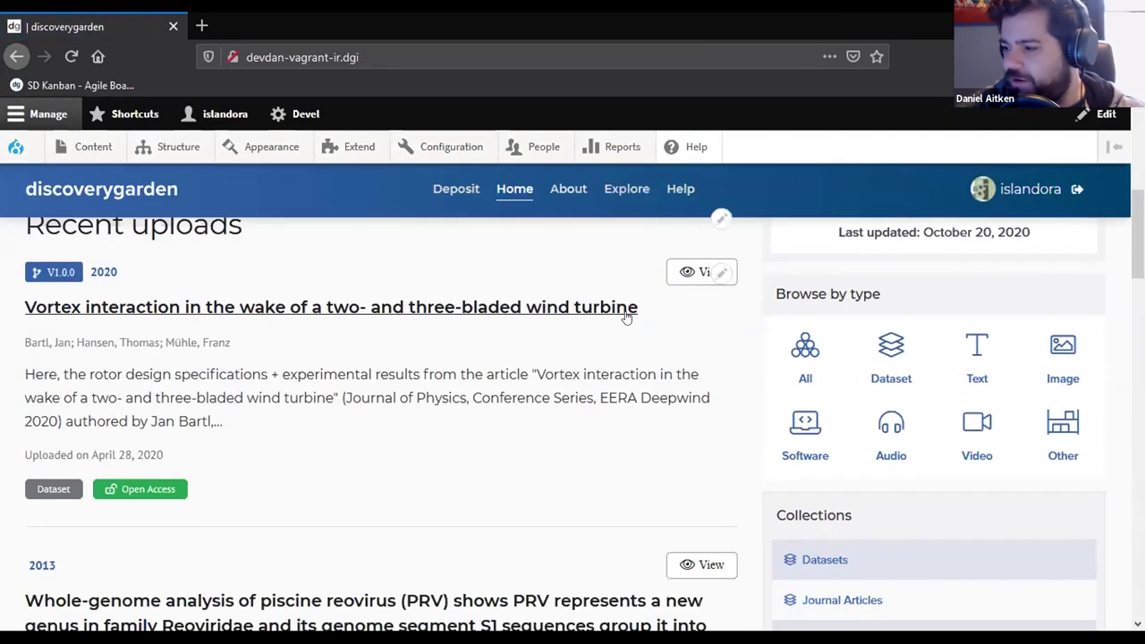
scroll(608, 450, "down", 2)
scroll(624, 438, "up", 1)
scroll(624, 439, "up", 1)
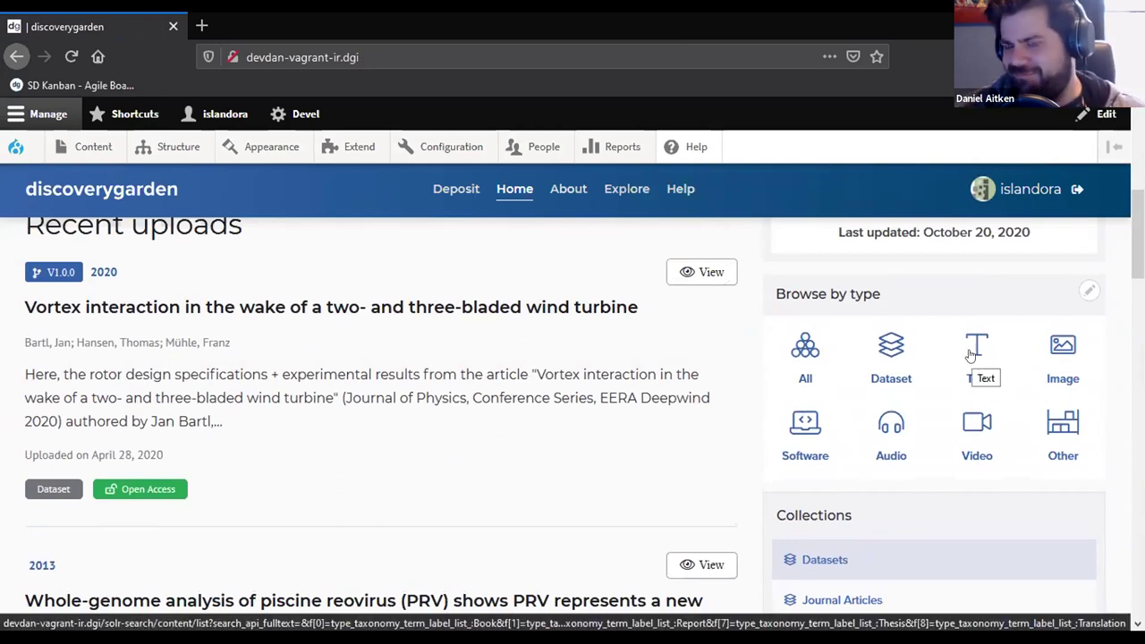
left_click(971, 355)
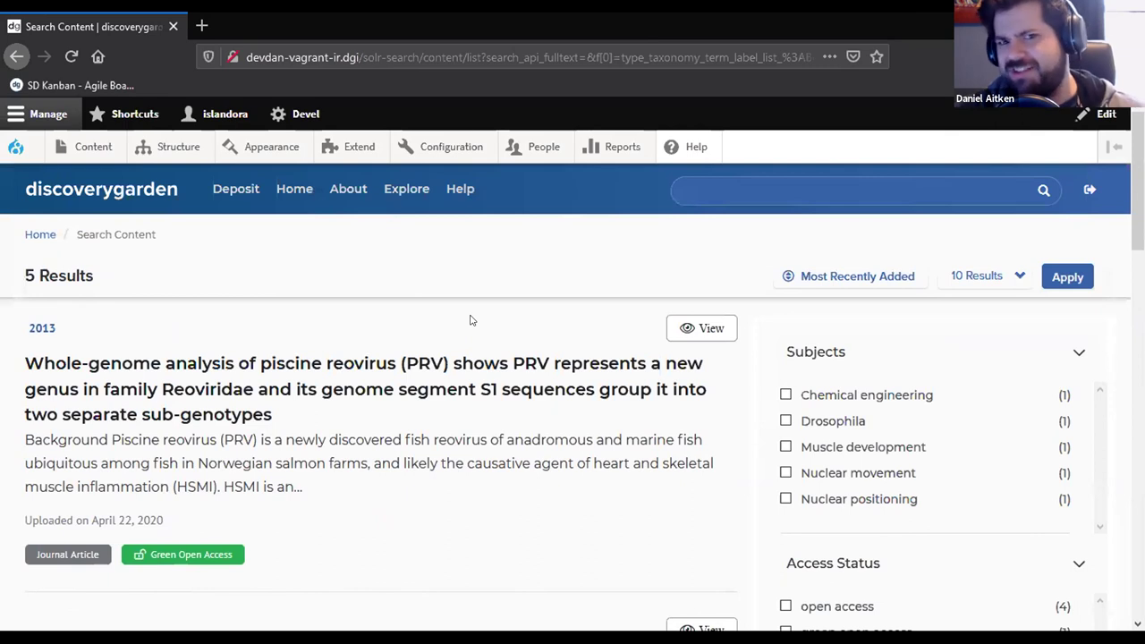
Look through the Text items and the applied type facets down to the Test Title entry
scroll(468, 308, "down", 6)
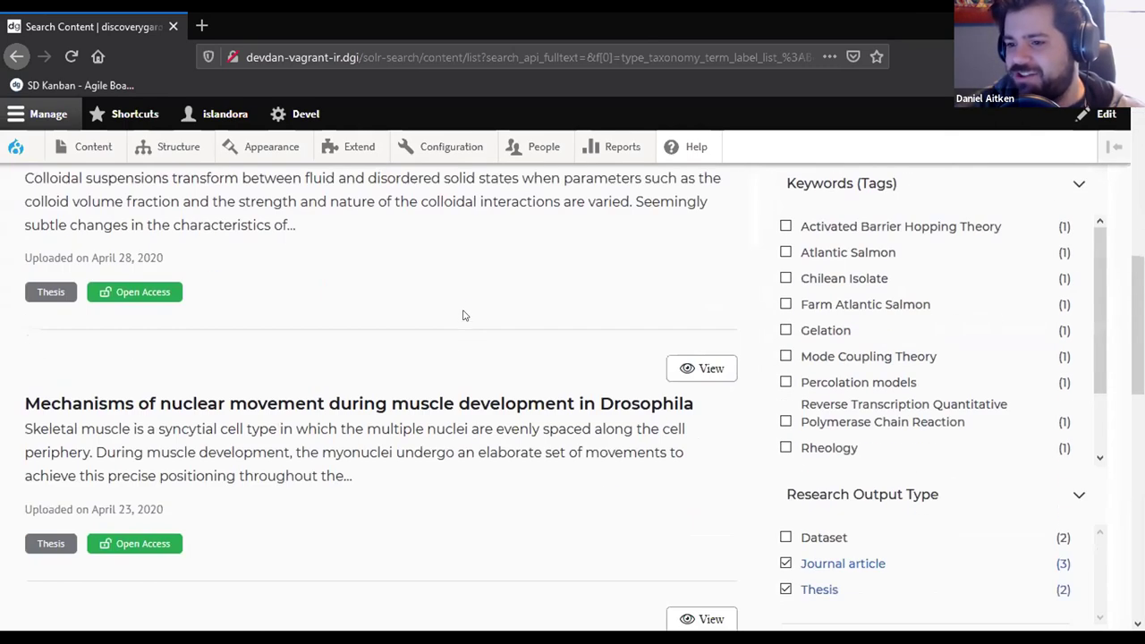
scroll(448, 346, "down", 10)
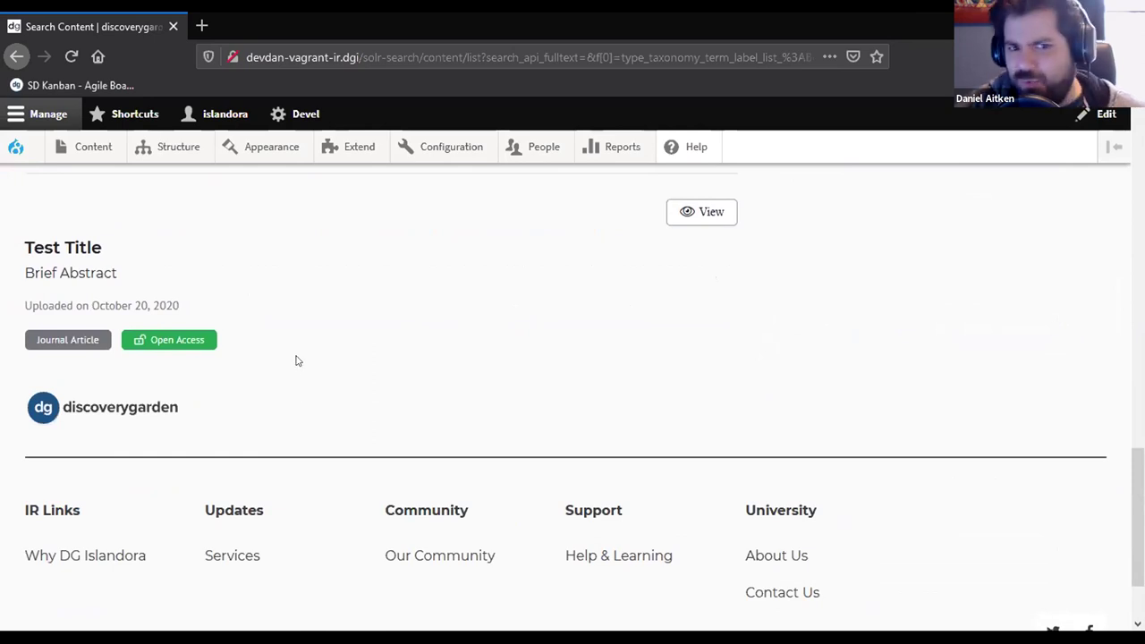
scroll(298, 363, "up", 1)
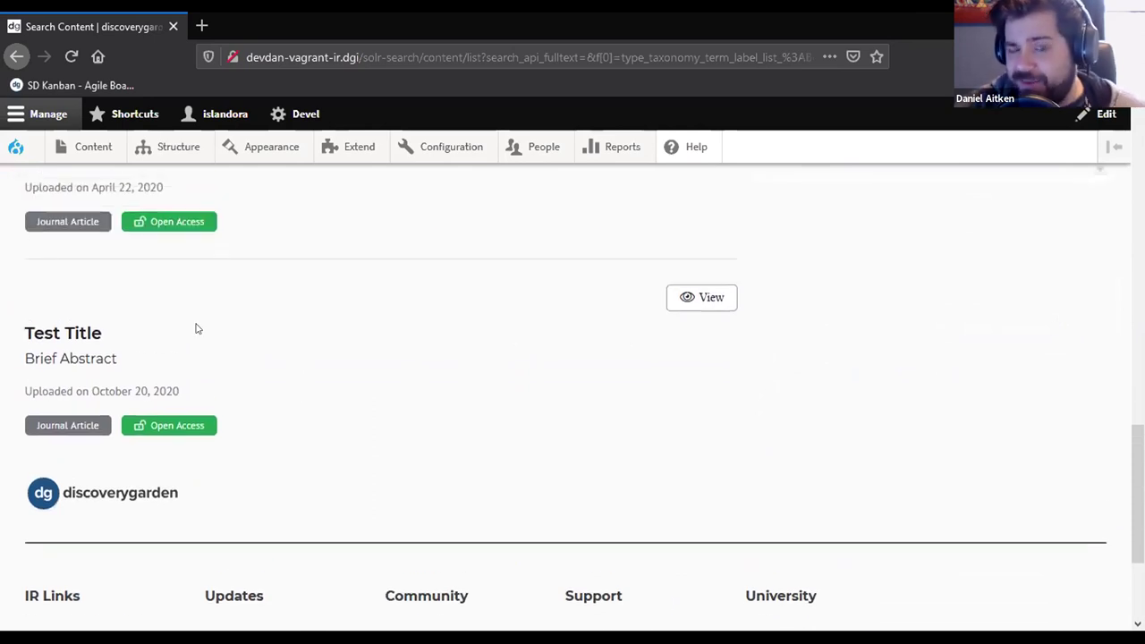
Go back to the home page, open the recent wind turbine vortex interaction dataset and examine its PDF preview
left_click(16, 56)
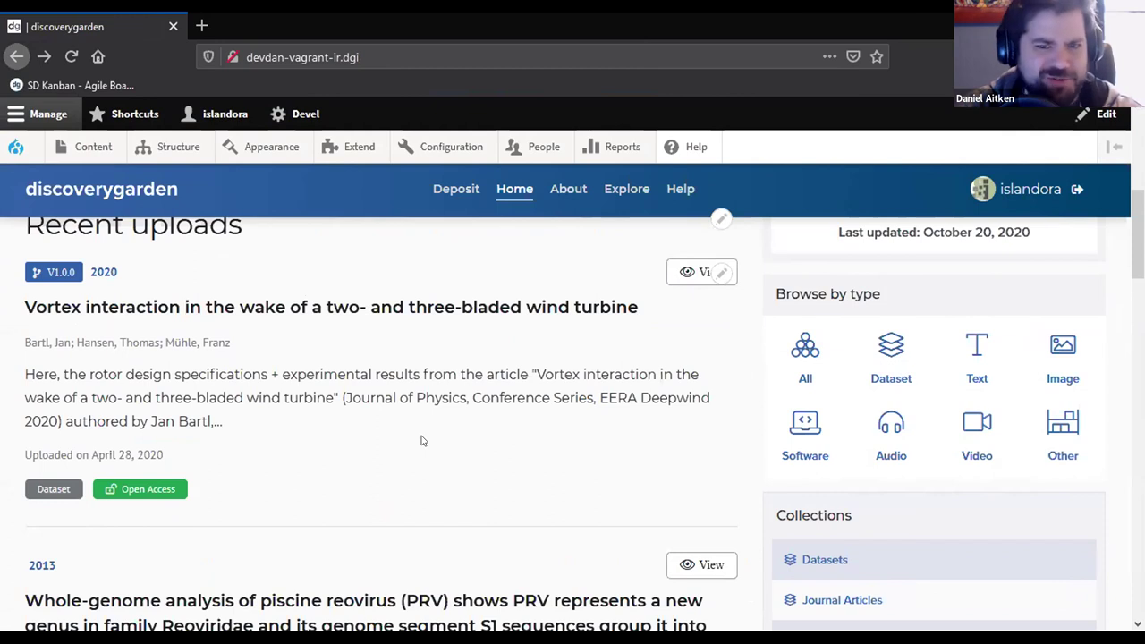
left_click(417, 307)
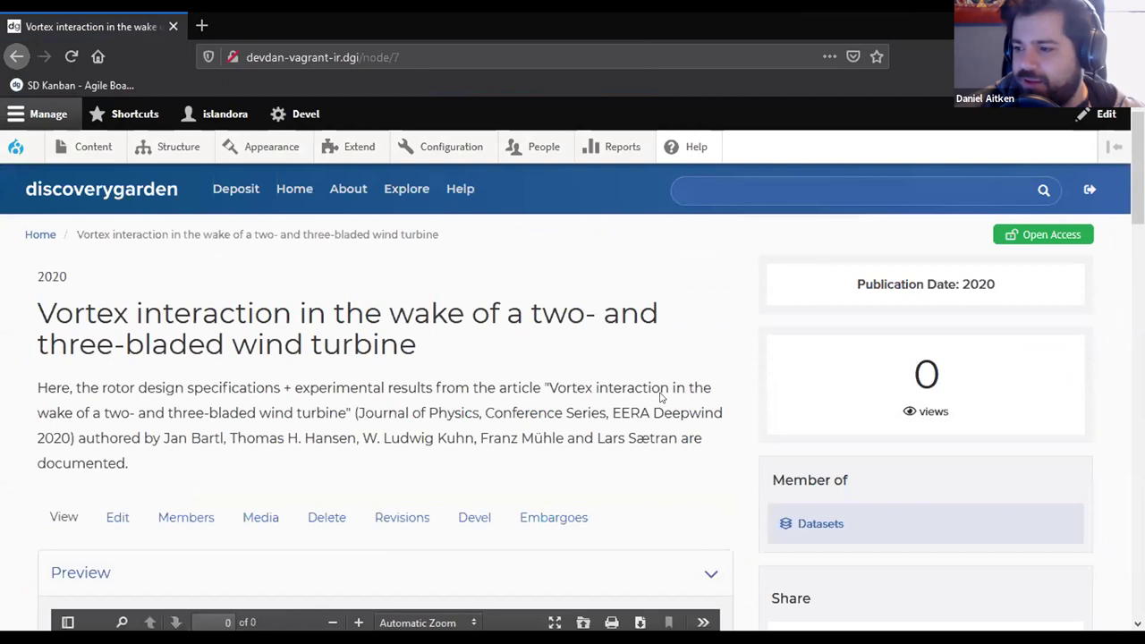
scroll(14, 285, "down", 4)
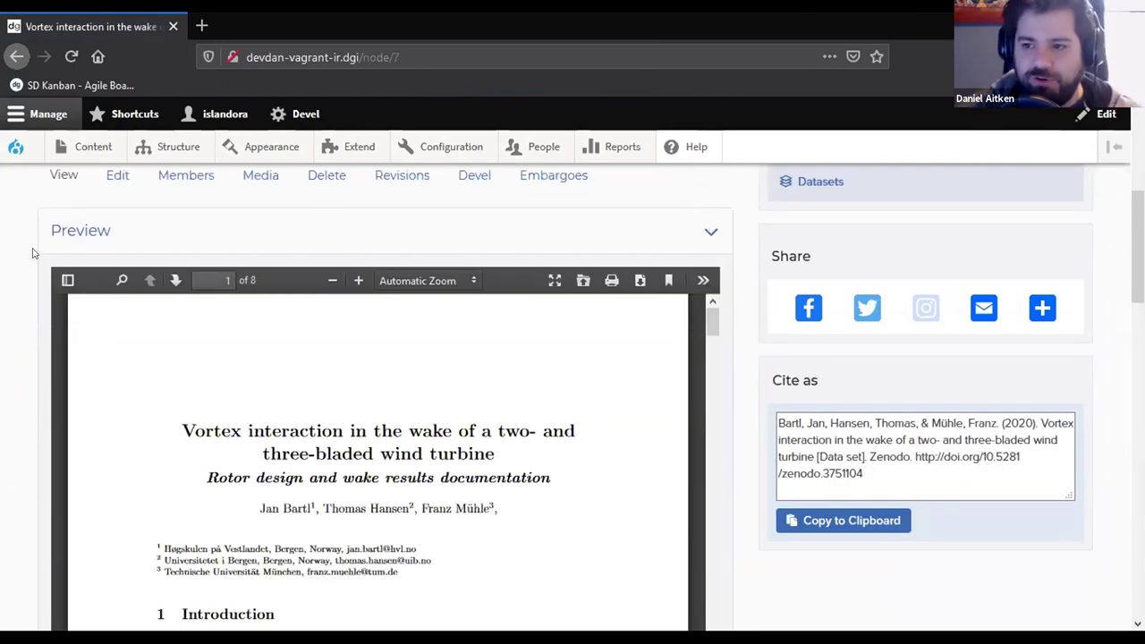
scroll(723, 309, "down", 3)
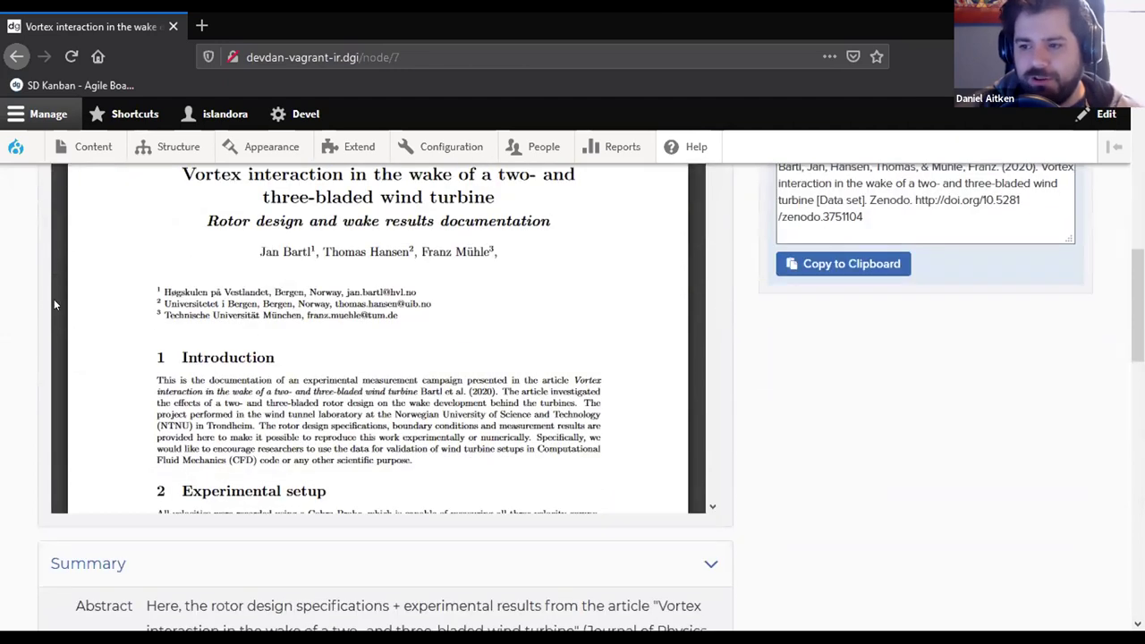